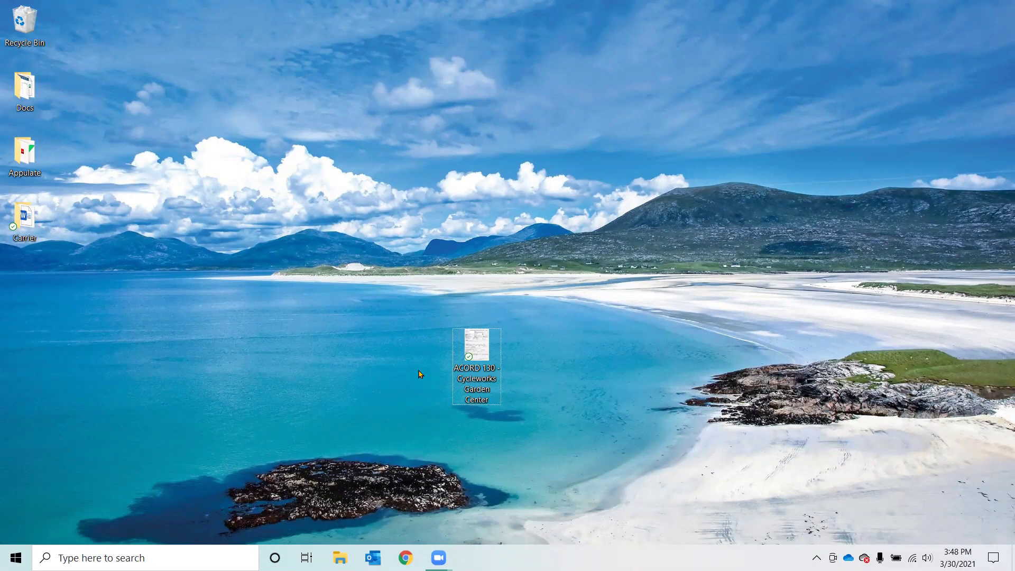
Step: Open the ACORD 130 workers' comp application PDF for Cycleworks Garden Center from the desktop
double_click(468, 353)
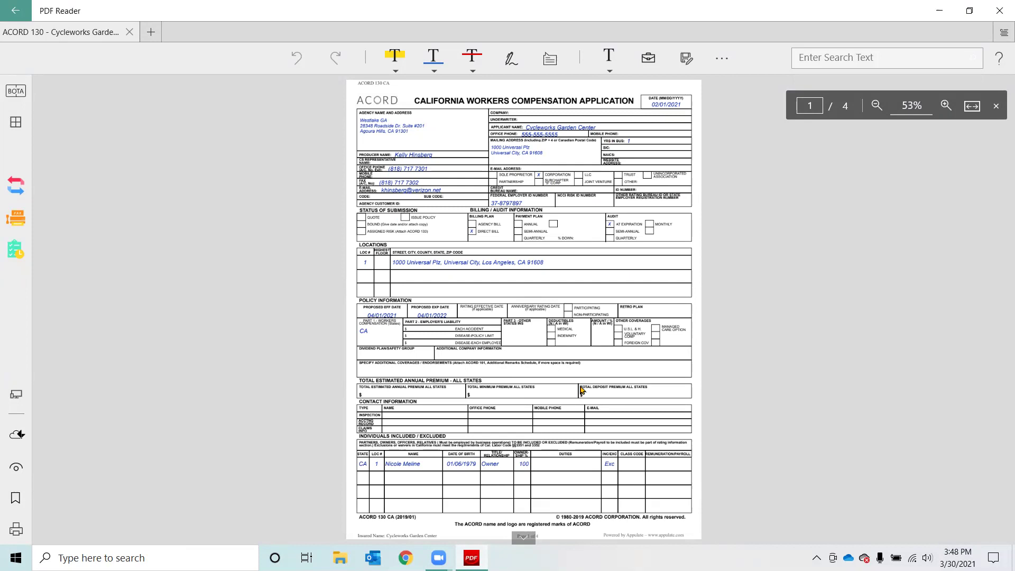
Step: Open the Print dialog for the ACORD 130 California Workers Compensation Application
click(16, 533)
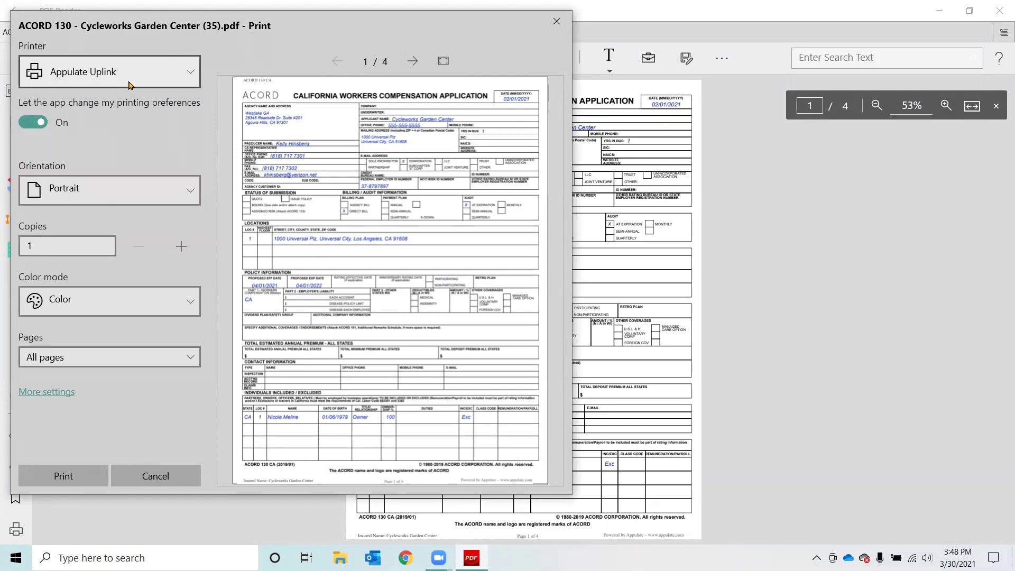
Step: Choose Appulate Uplink as the printer and print the ACORD 130 application
click(188, 76)
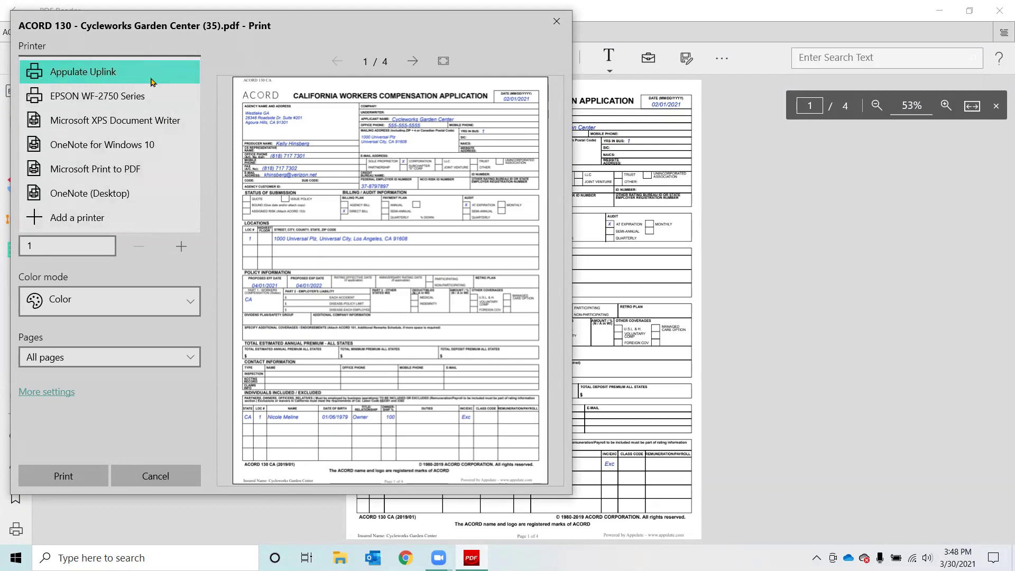
click(153, 82)
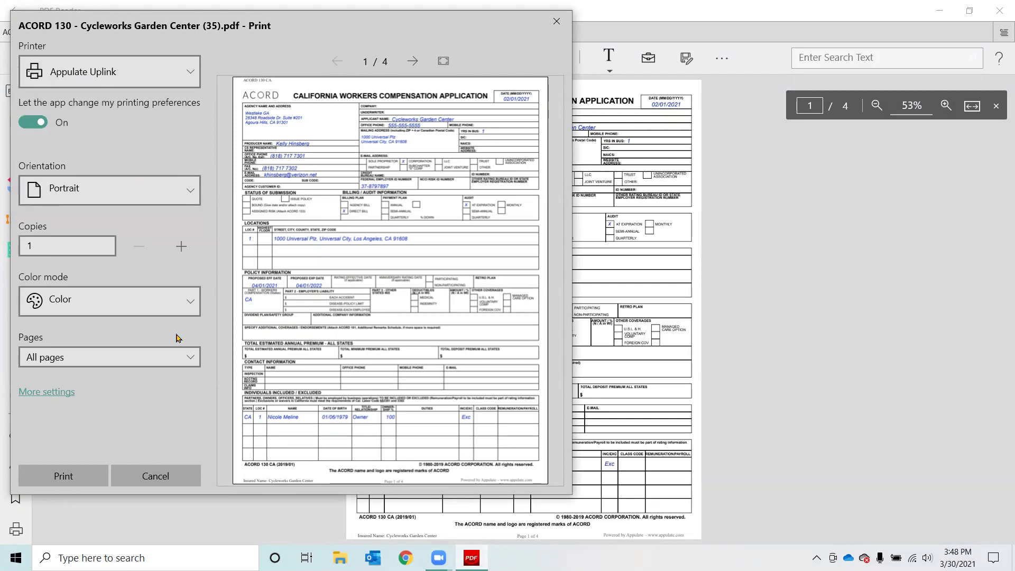
click(79, 479)
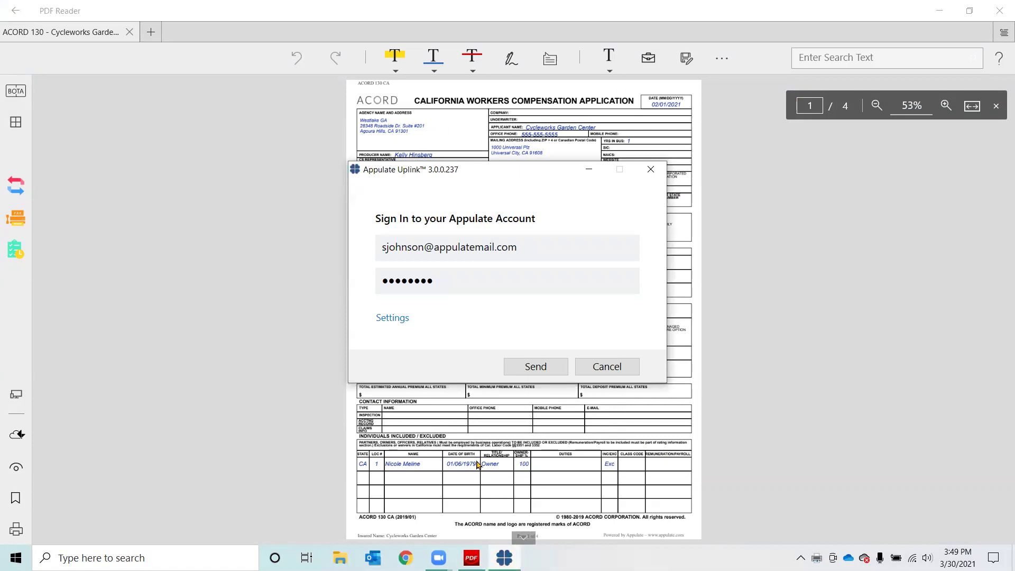
Step: Cancel the Appulate Uplink sign-in without sending, then close PDF Reader
click(549, 279)
click(603, 366)
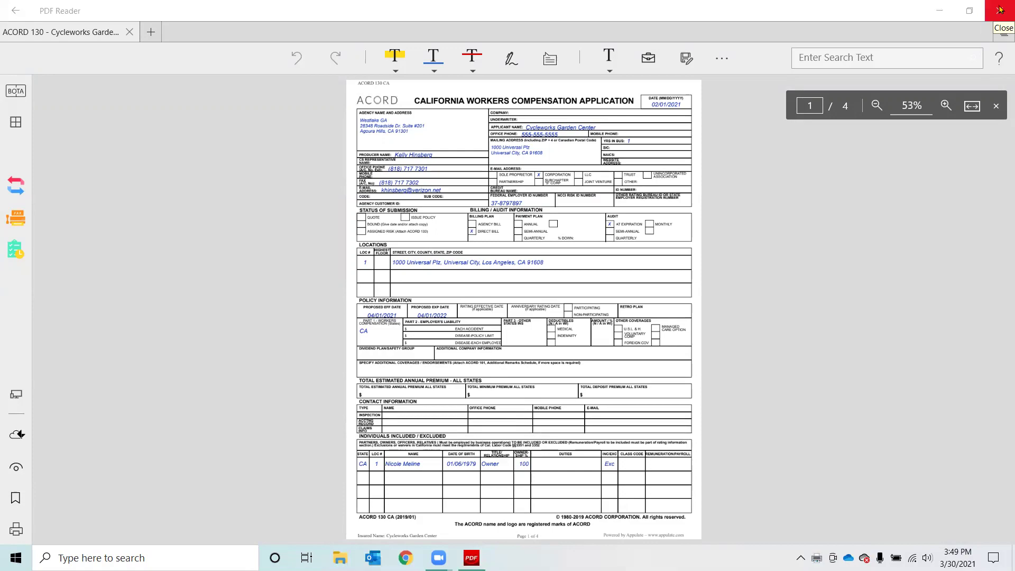
click(1001, 9)
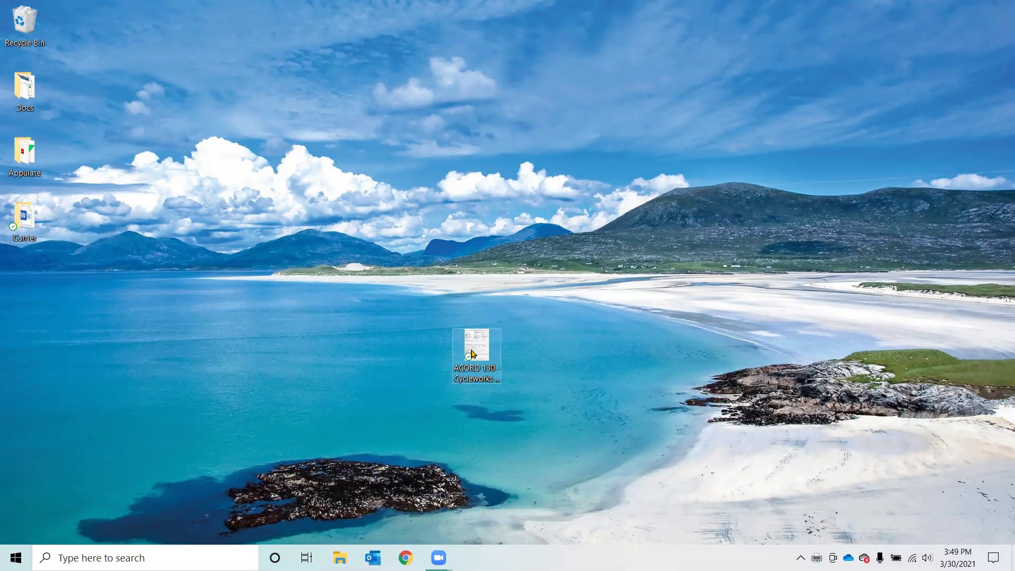
Step: Send the ACORD 130 PDF to the Appulate account via the Uplink context-menu option
right_click(473, 354)
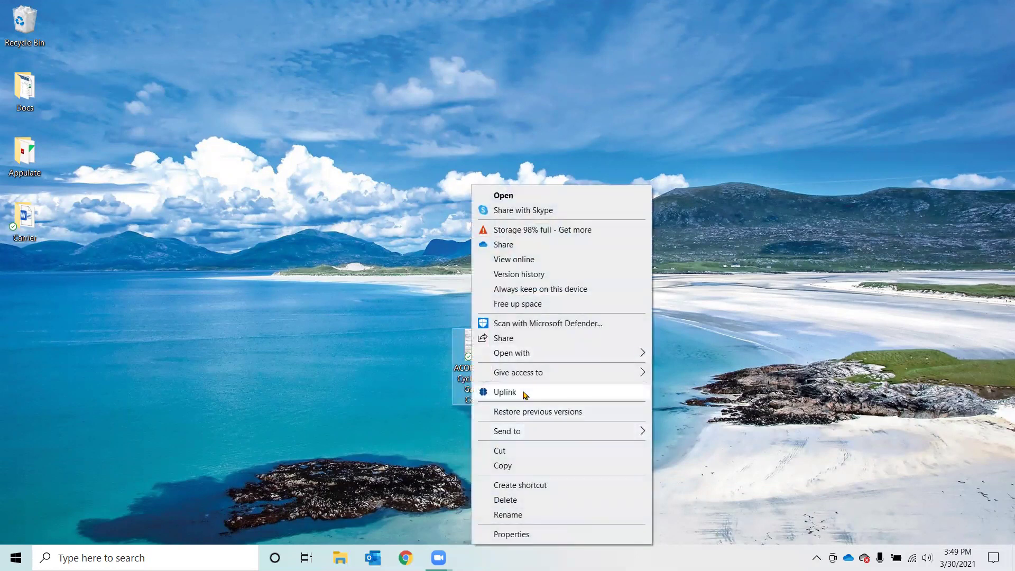
click(505, 393)
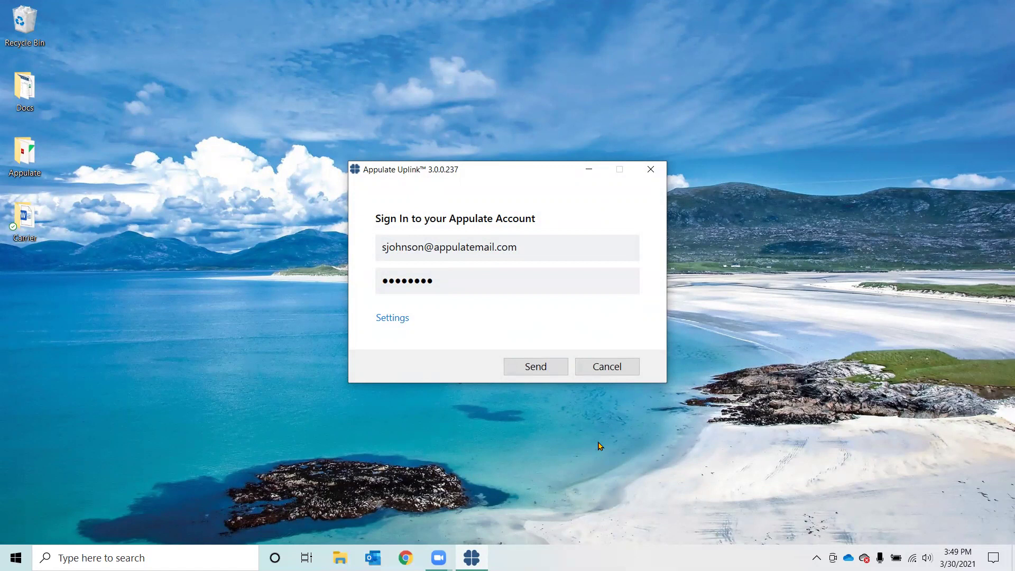
click(538, 367)
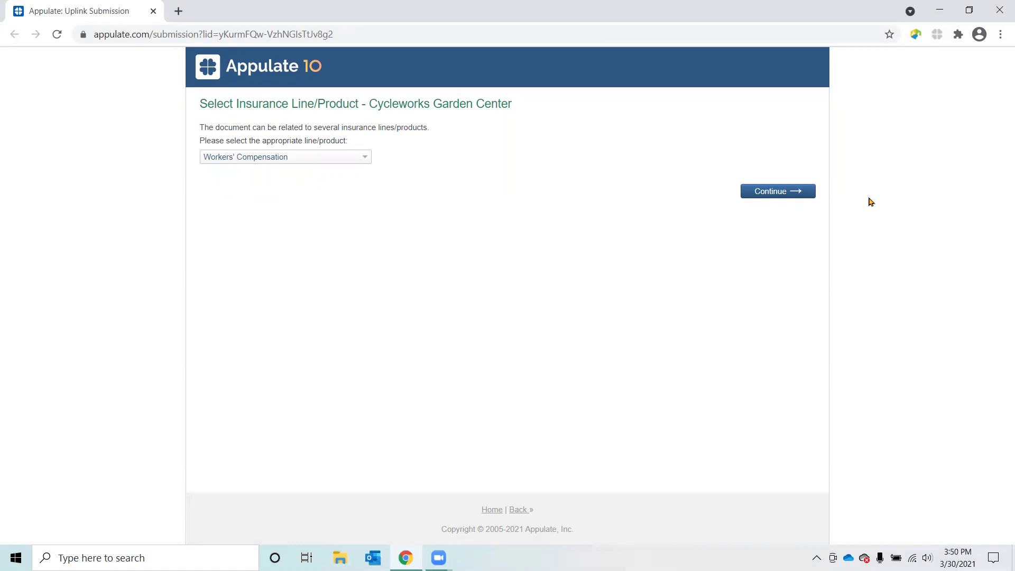
Step: Continue with Workers' Compensation to open the Cycleworks Garden Center quote request
click(789, 193)
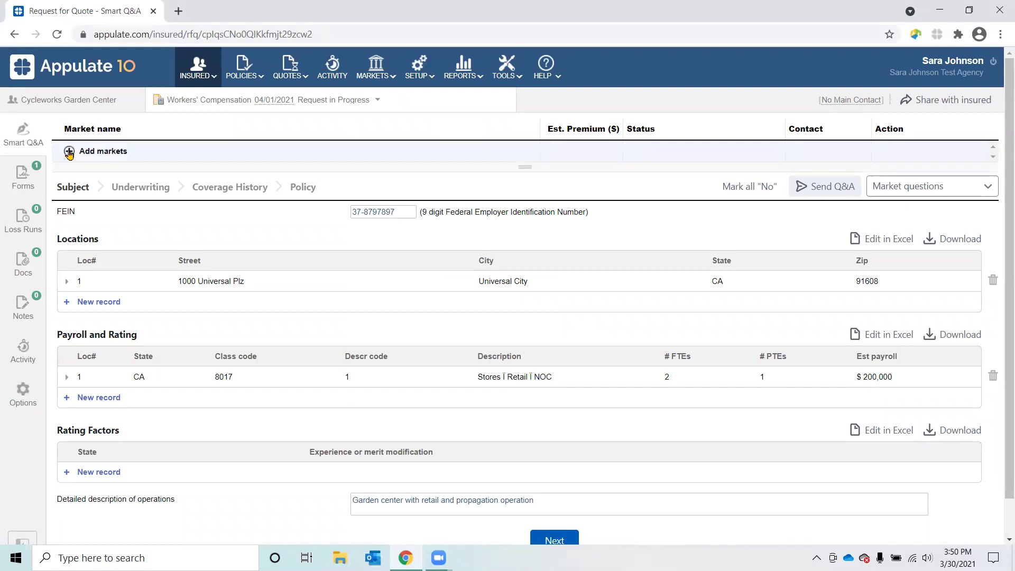
Step: Add Employers Testing as a market and check its missing-information warning
click(70, 151)
click(527, 277)
click(679, 479)
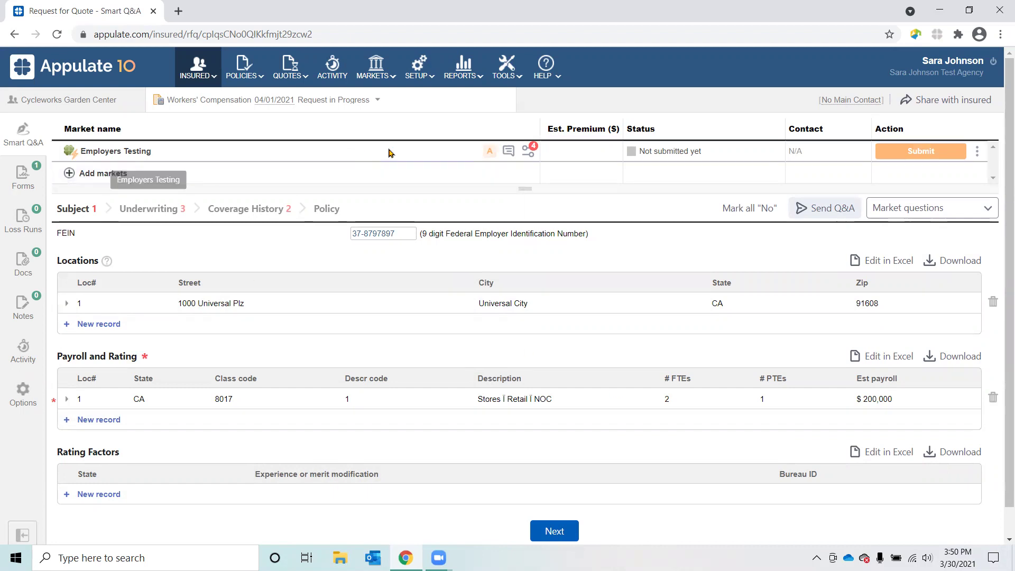
mouse_move(490, 155)
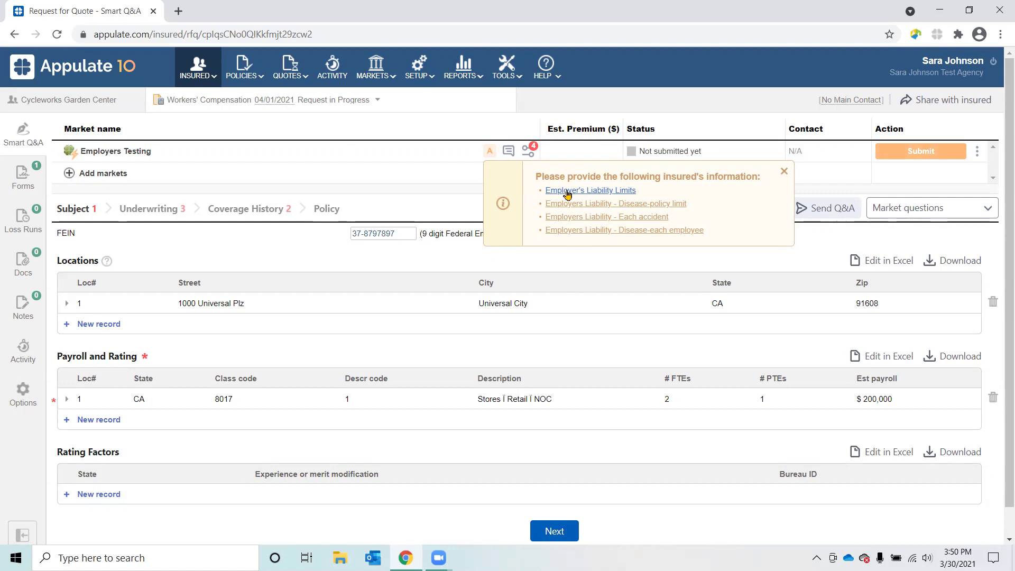
Step: Set Employers Testing's Employer's Liability Limits to 1M/1M/1M and review remaining missing insured information
click(564, 192)
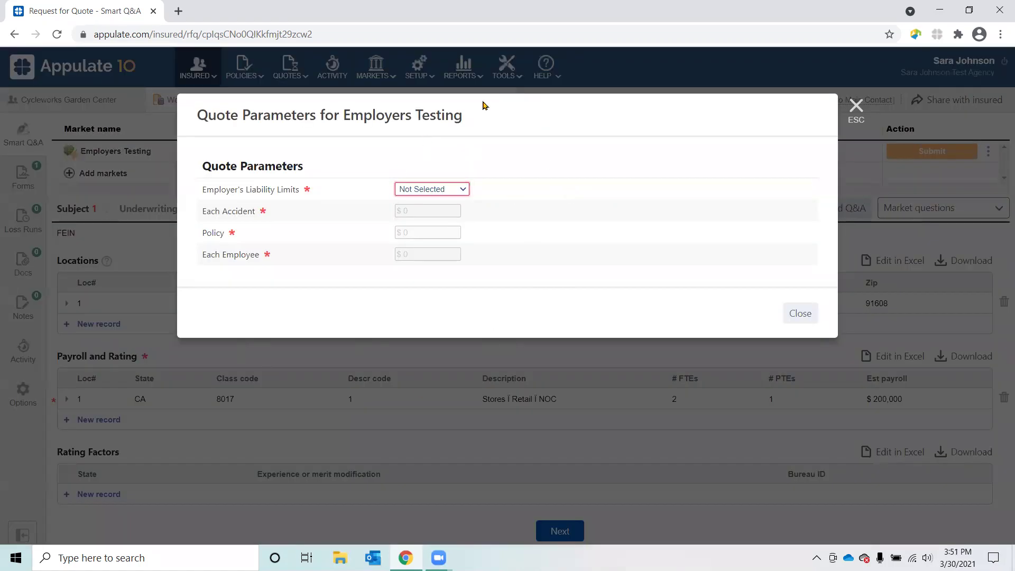
click(463, 189)
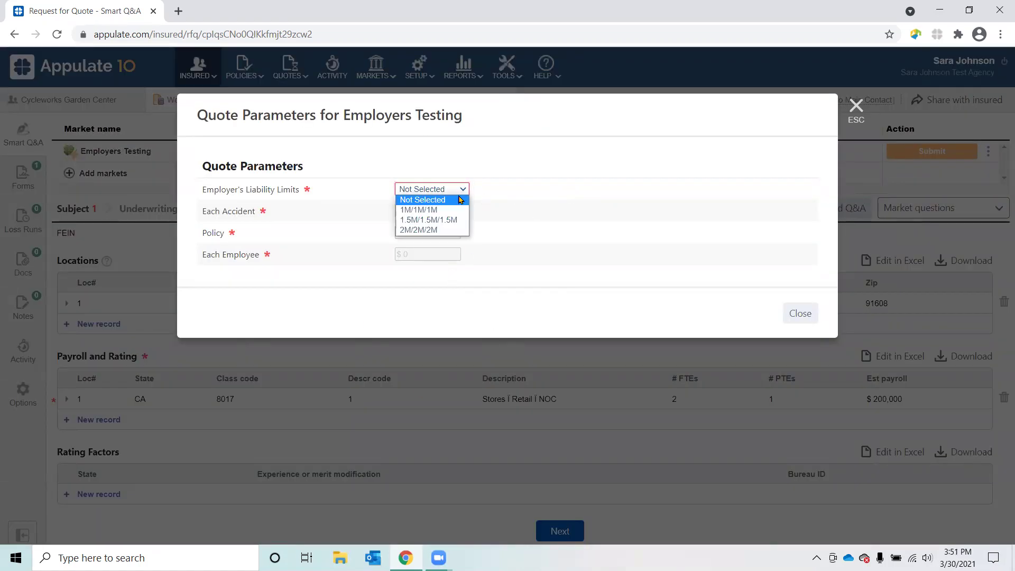
click(416, 211)
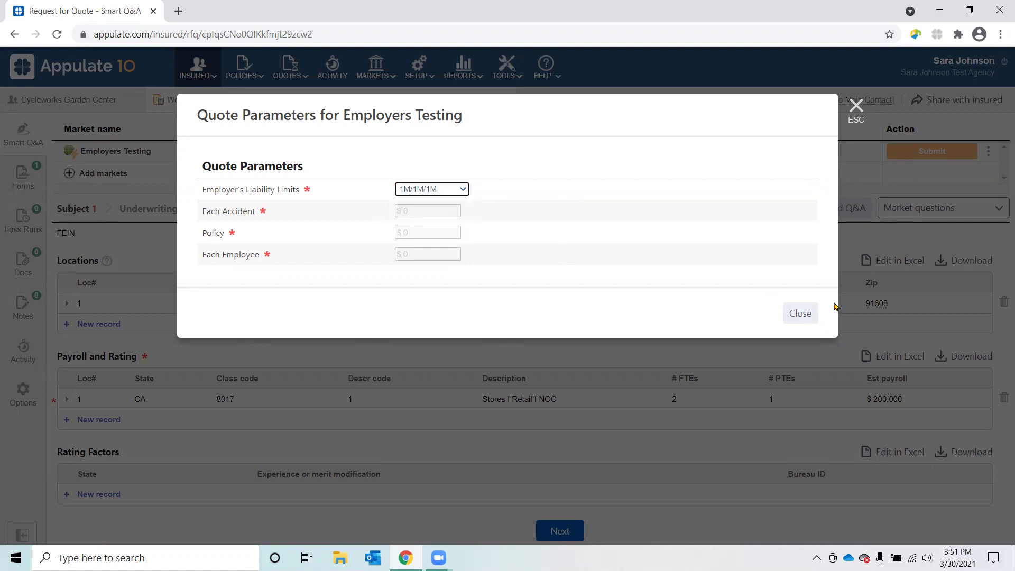
click(802, 313)
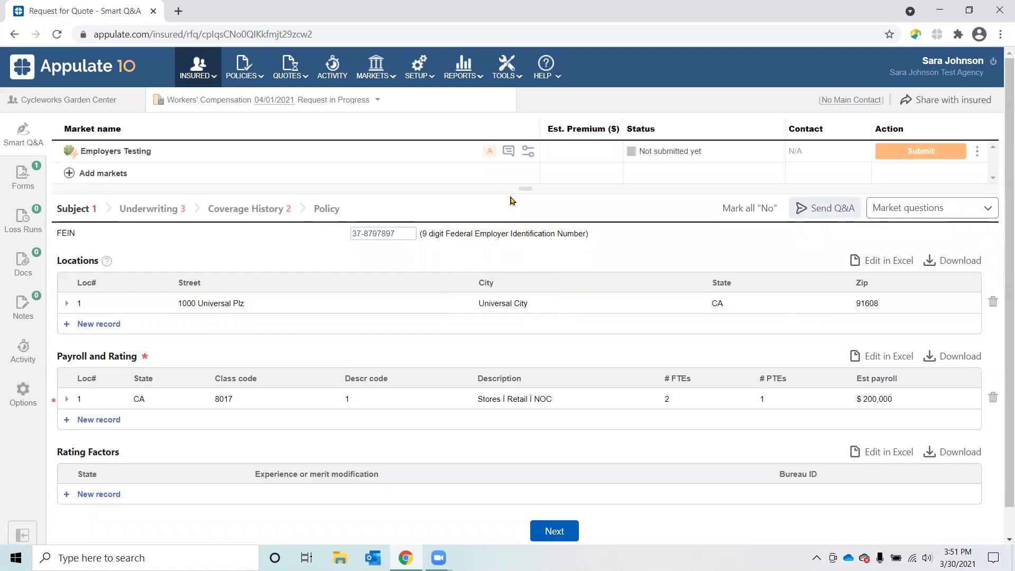
click(490, 153)
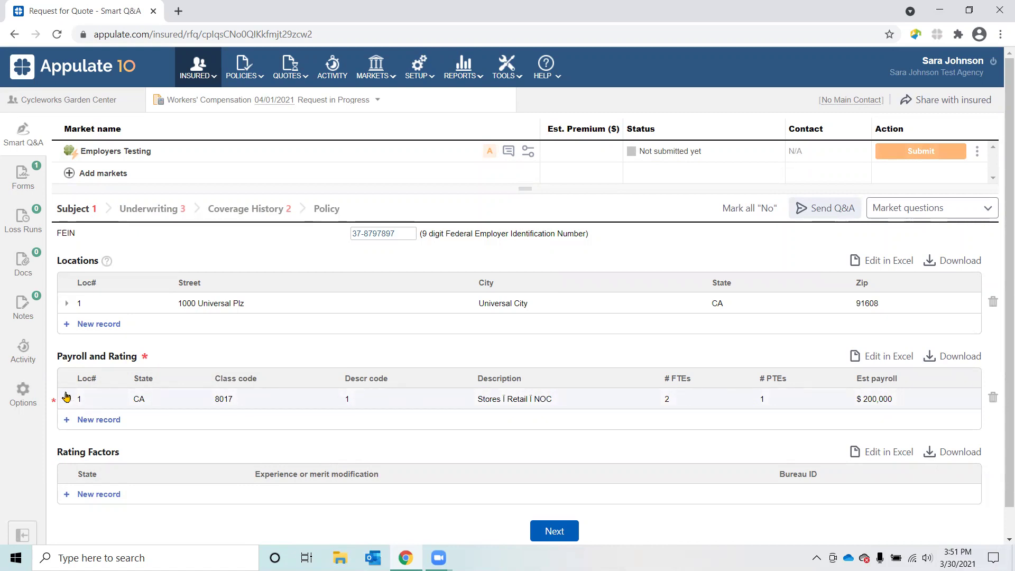
Step: Search class codes for 801 and assign 8017 (19) Stores — Retail — NOC to payroll location 1
click(67, 401)
scroll(592, 392, down, 2)
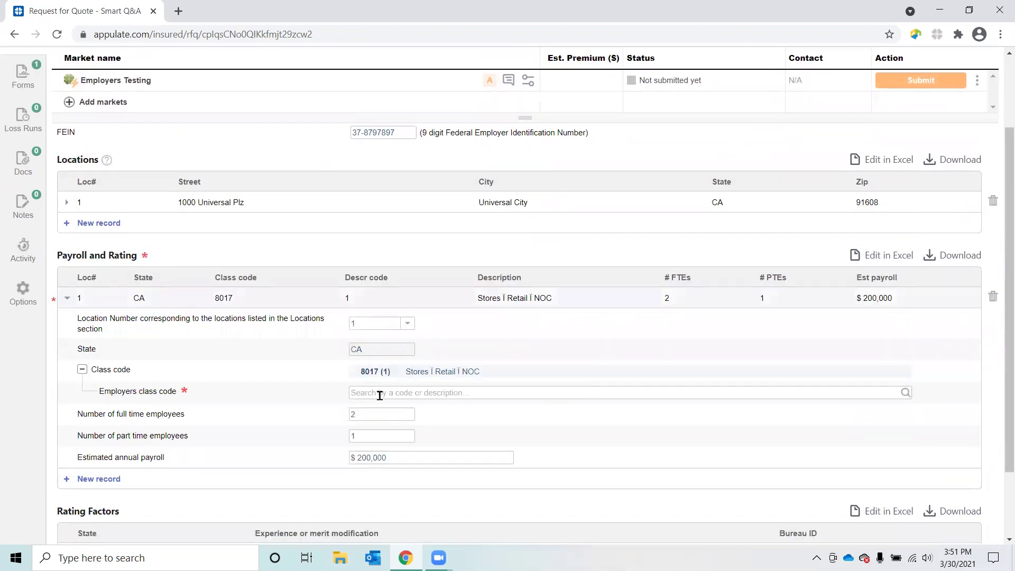
click(380, 394)
text(8017)
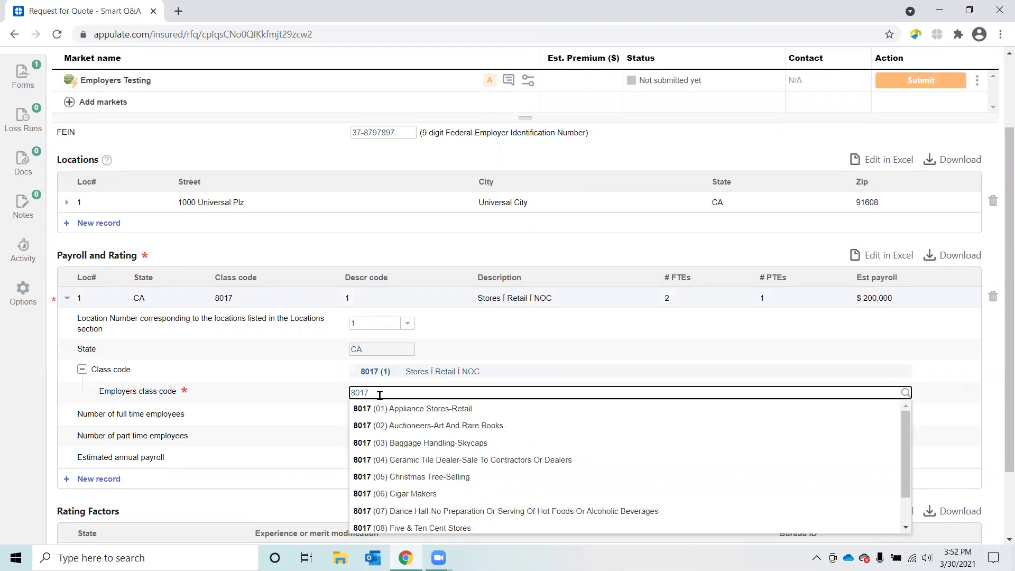
scroll(613, 468, down, 2)
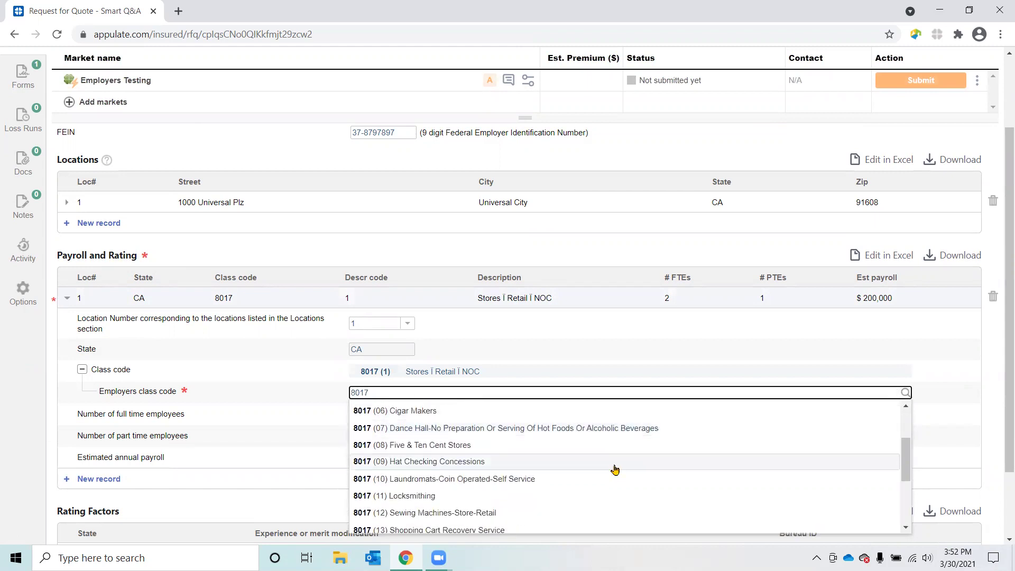
scroll(615, 470, down, 2)
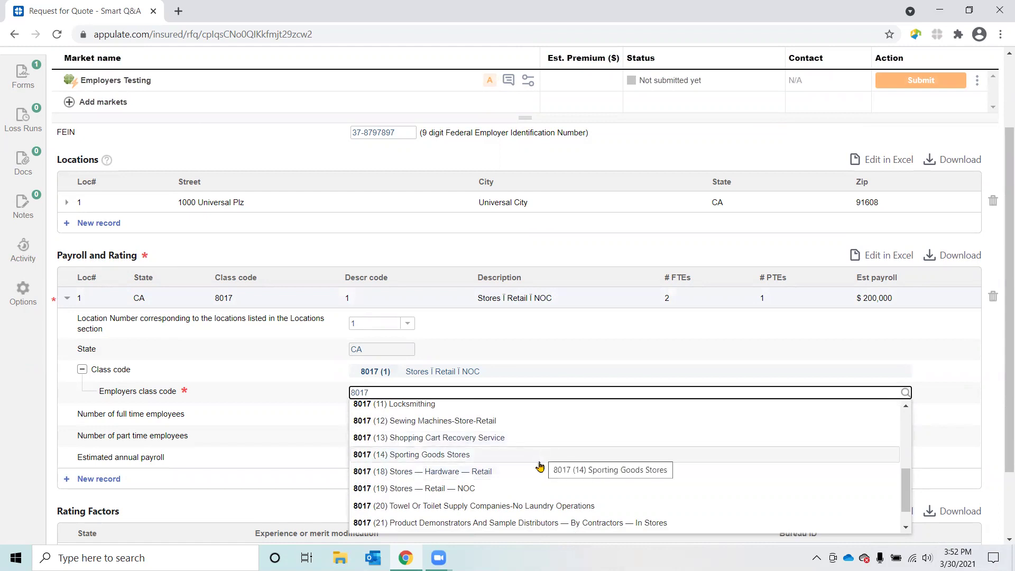
key(Return)
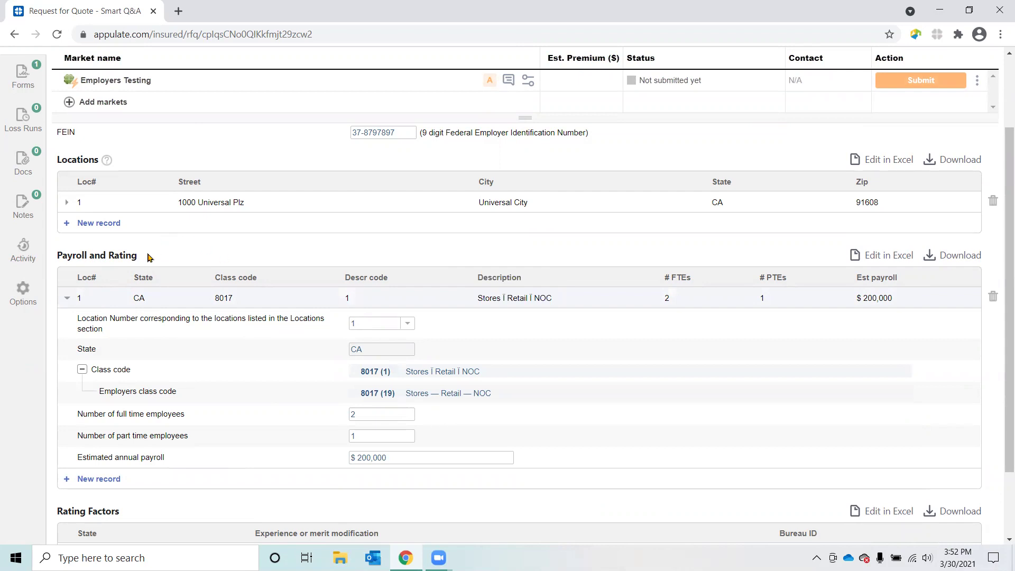
scroll(508, 347, up, 2)
mouse_move(491, 154)
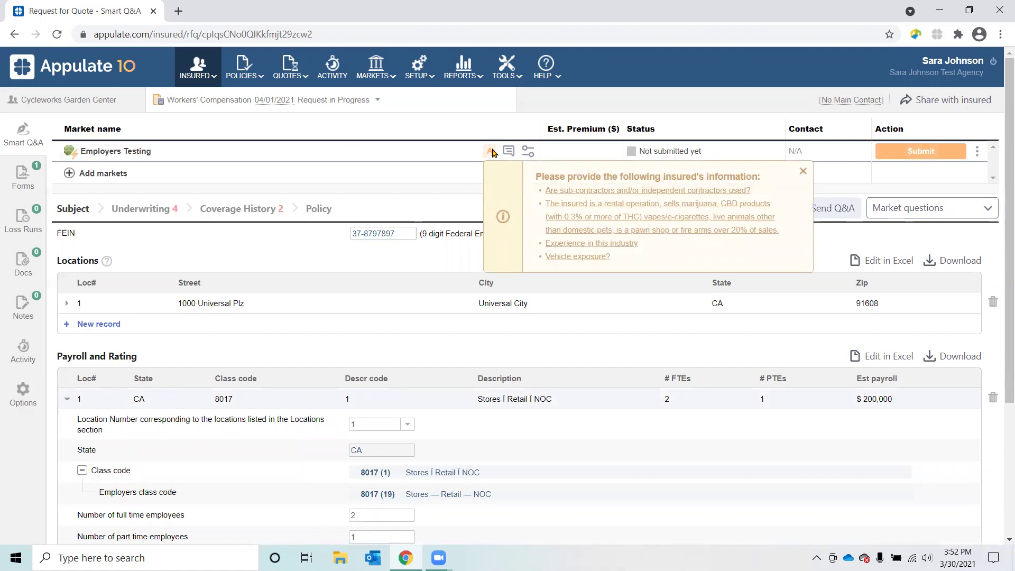
Step: Answer Underwriting: all General Operations No, 15 years' experience, no vehicle exposure, then continue
click(140, 210)
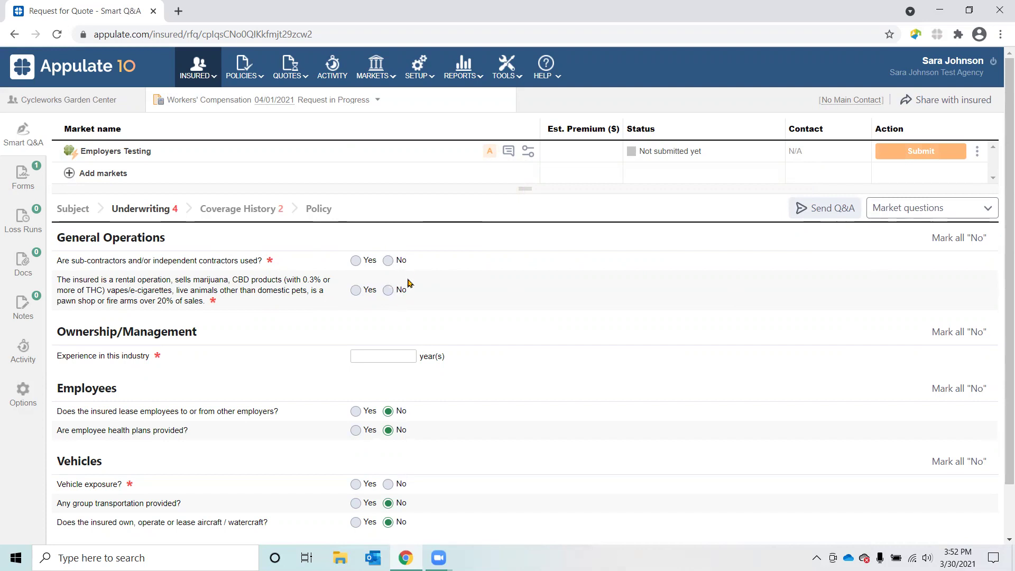
click(961, 245)
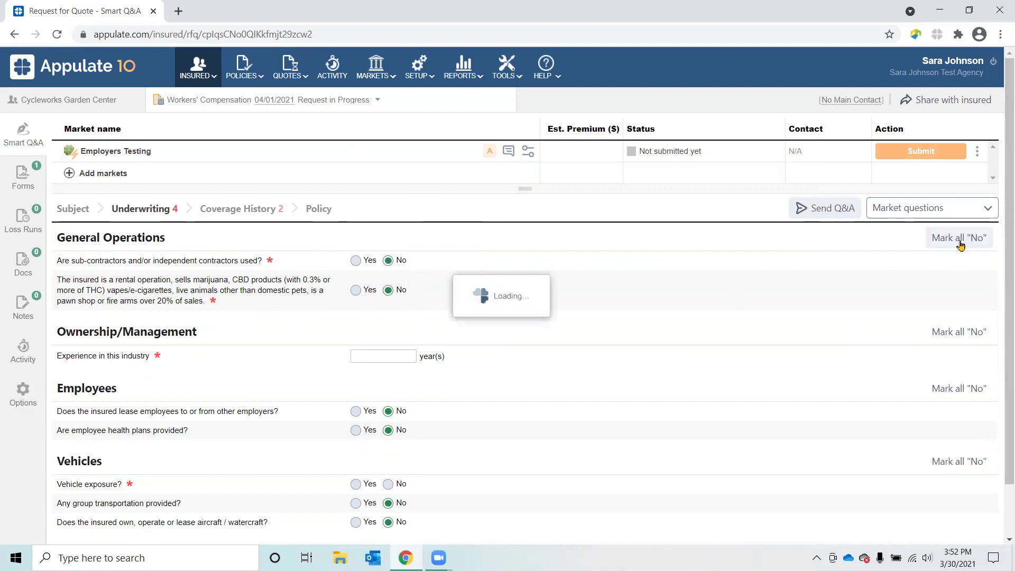
click(390, 359)
text(15)
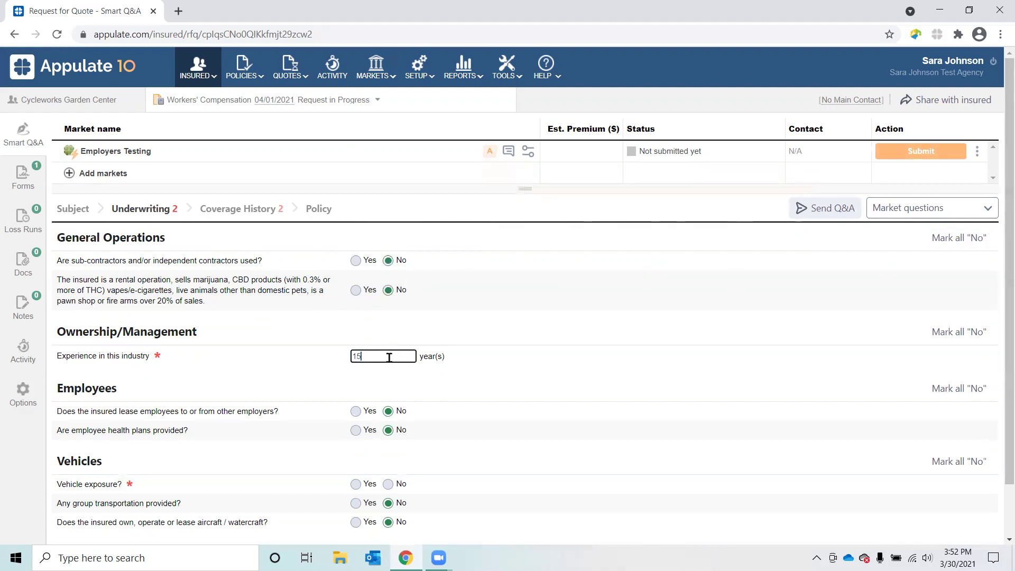
scroll(390, 358, down, 2)
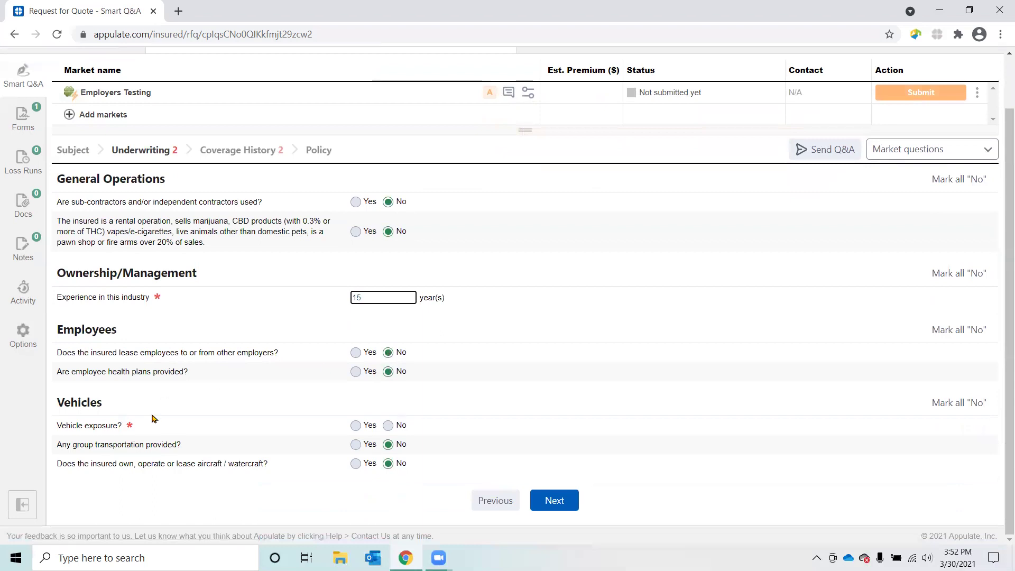
click(388, 427)
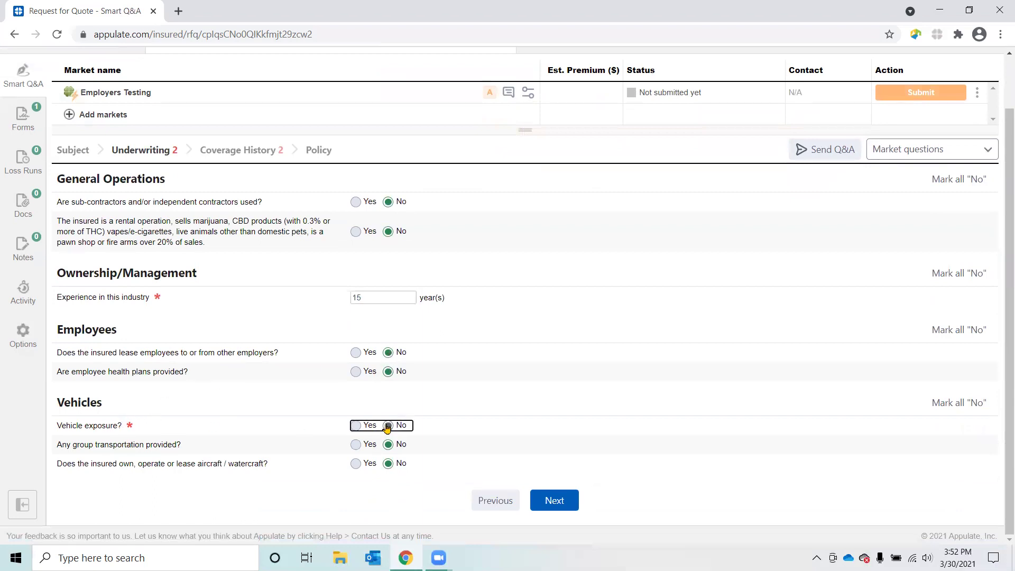
click(554, 500)
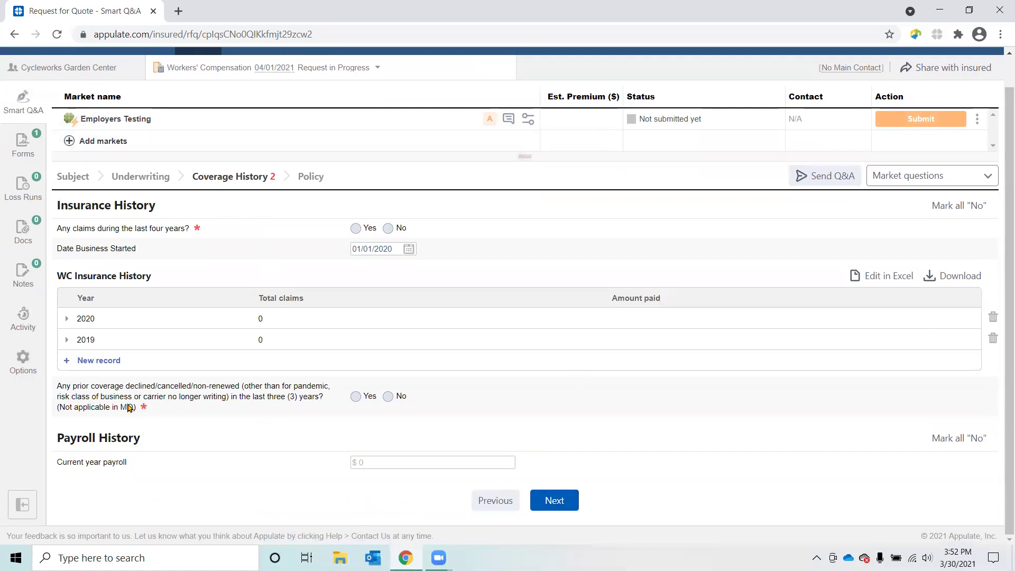
Step: Answer No to both the prior-coverage-declined and the claims-in-four-years questions
click(388, 396)
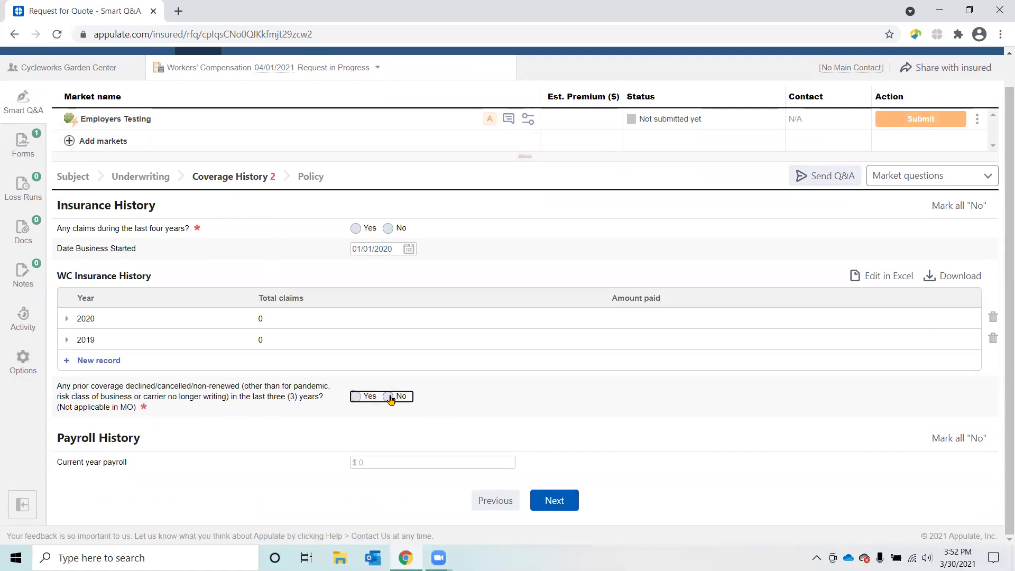
click(392, 229)
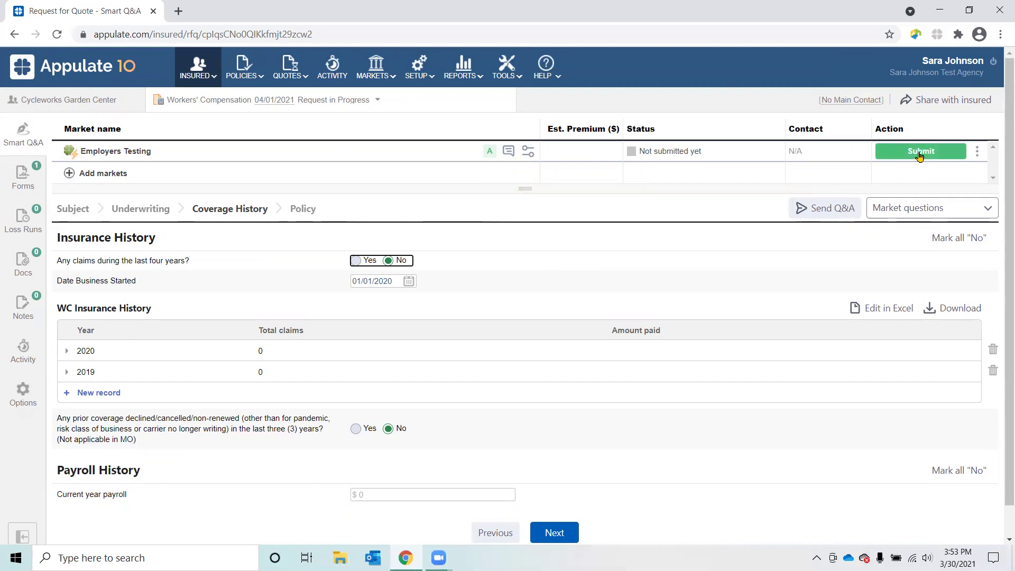
Step: Submit the quote request to Employers Testing with 1M/1M/1M limits
click(923, 150)
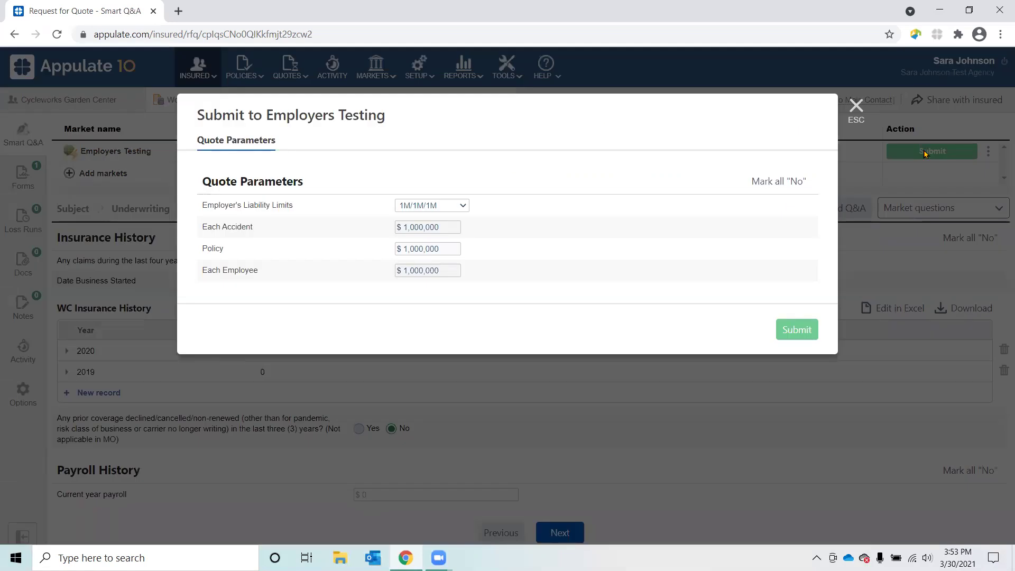
click(800, 330)
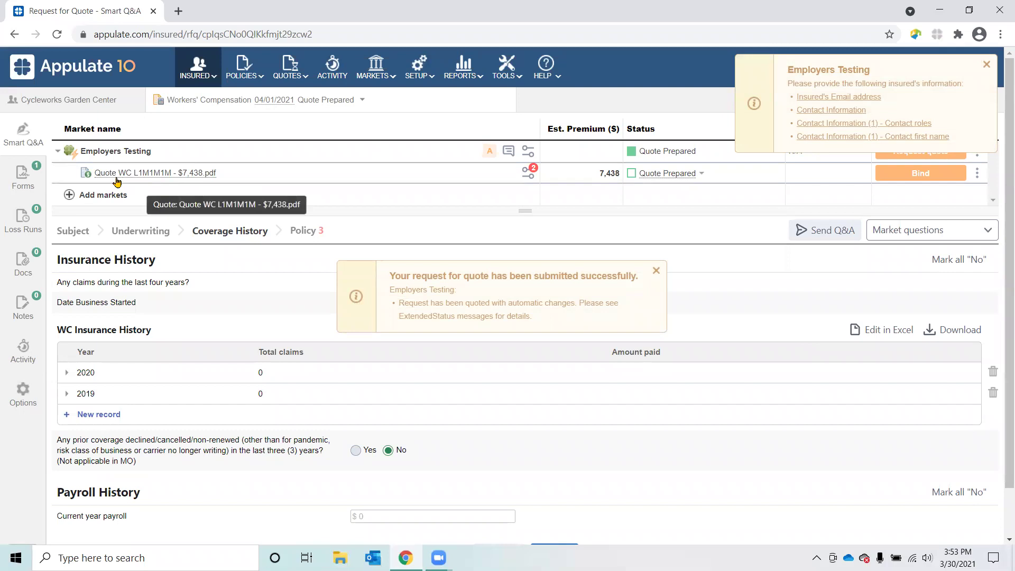
Step: Open the $7,438 Employers quote PDF and review pages 1–5 through the premium breakdown
click(177, 178)
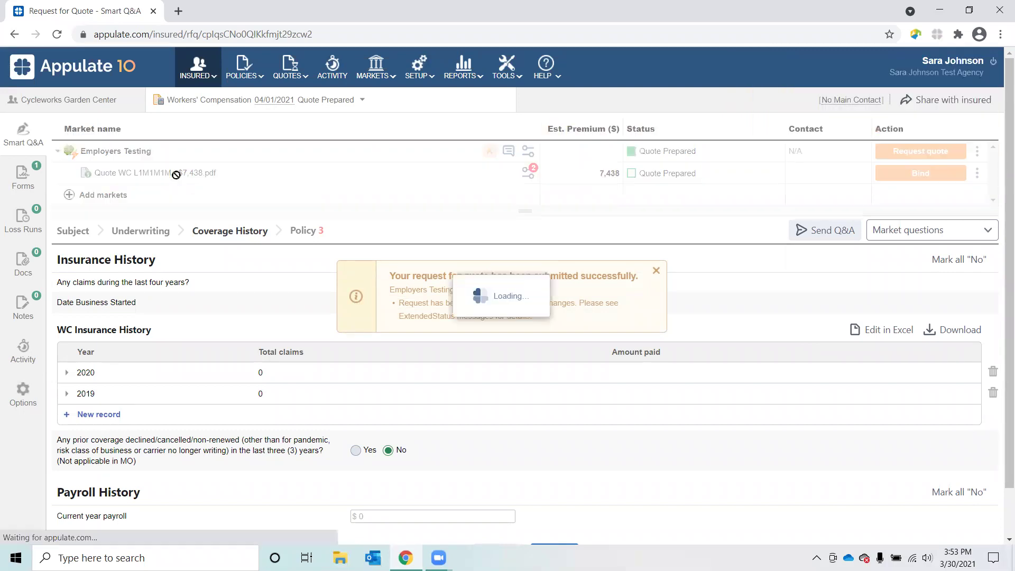
click(66, 533)
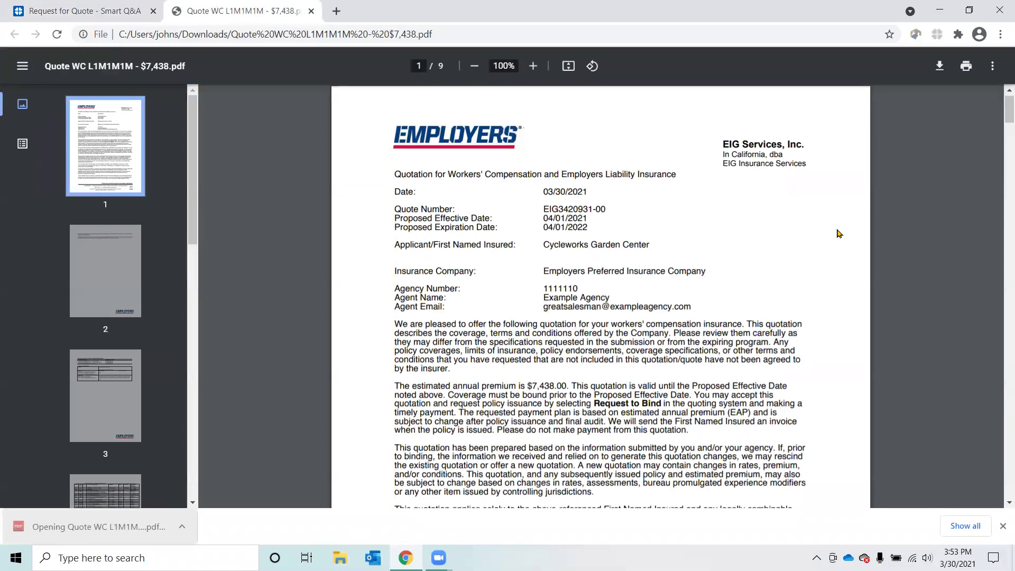
scroll(840, 233, down, 12)
scroll(840, 233, down, 8)
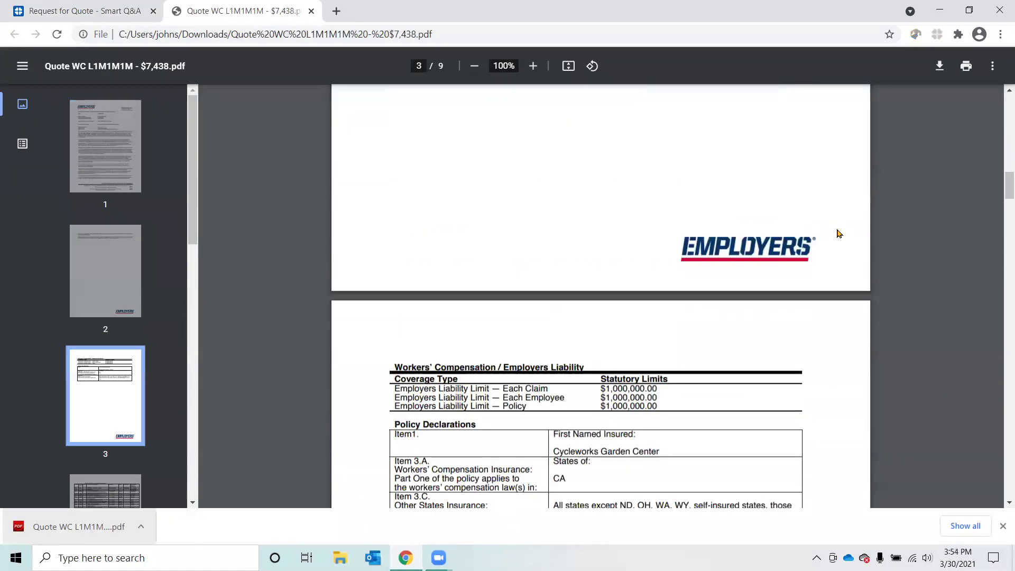
scroll(840, 233, down, 7)
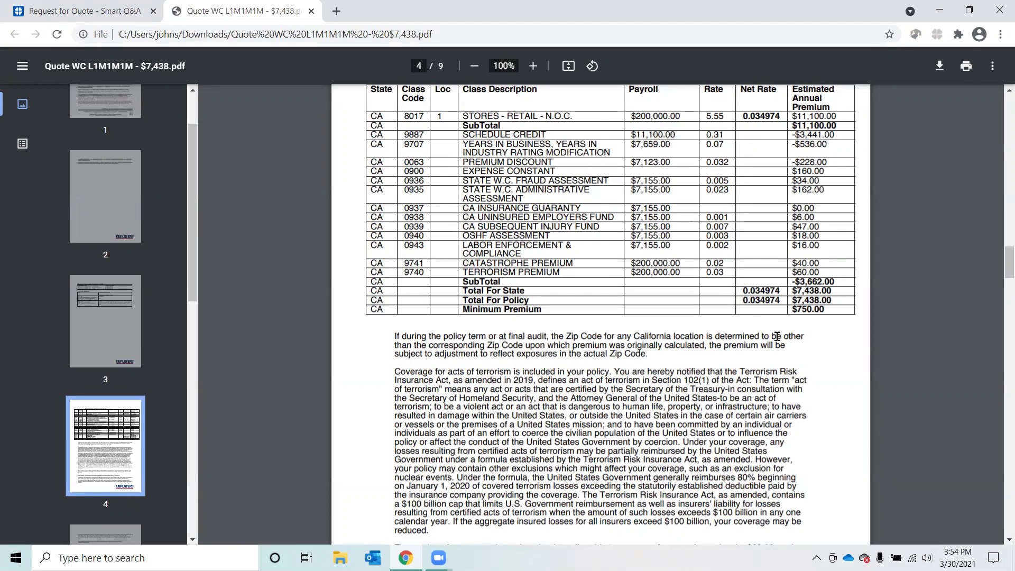
scroll(776, 336, down, 10)
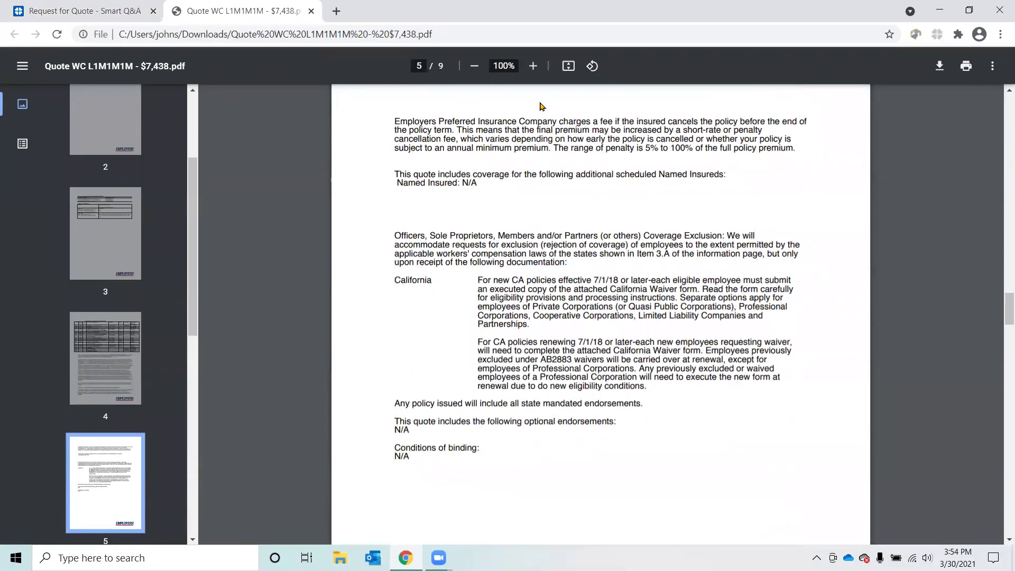
Step: Close the quote PDF and view the list of missing insured details for Employers Testing
click(312, 11)
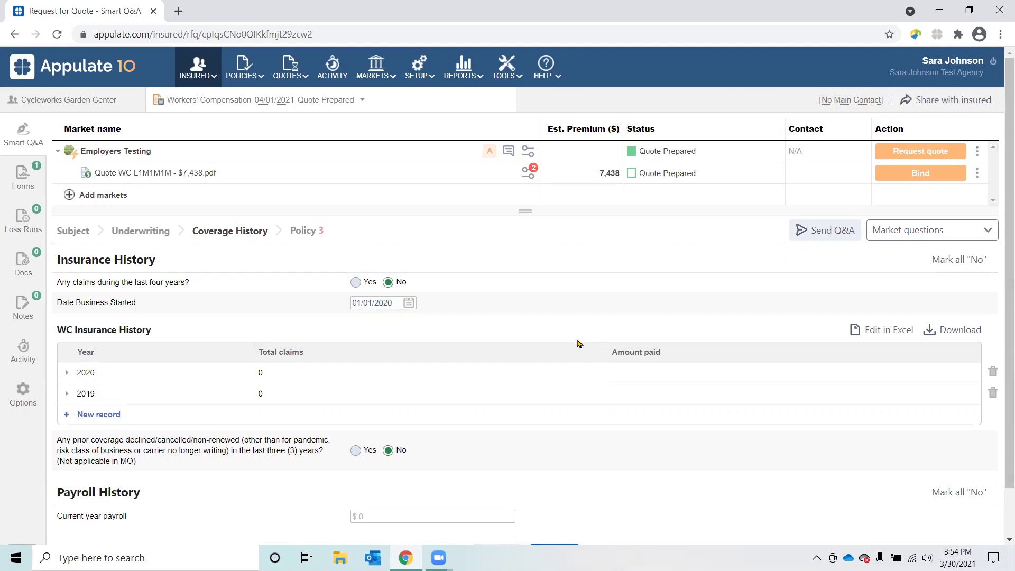
click(489, 153)
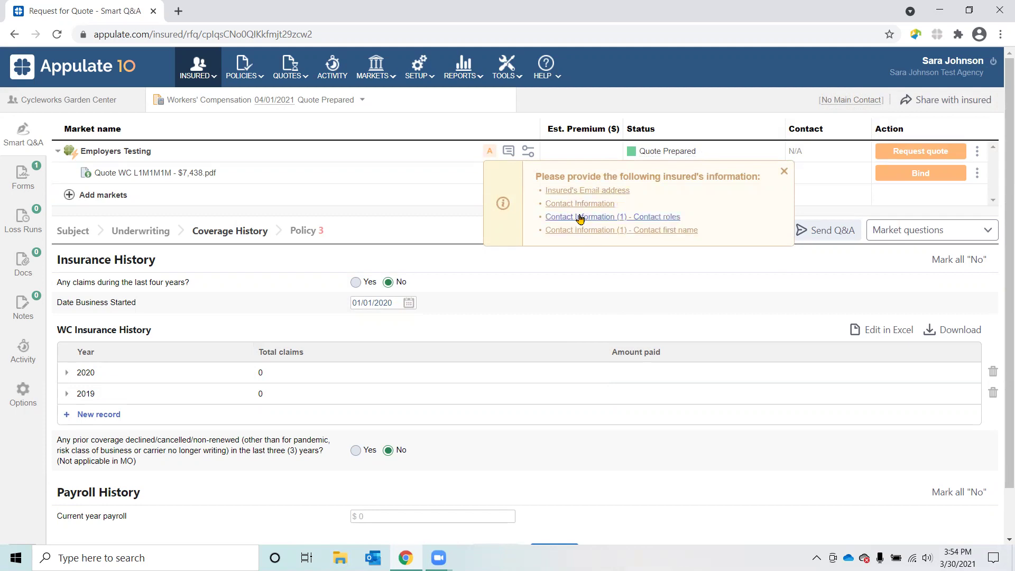
Step: Enter the insured's e-mail address in the Policy section
click(309, 235)
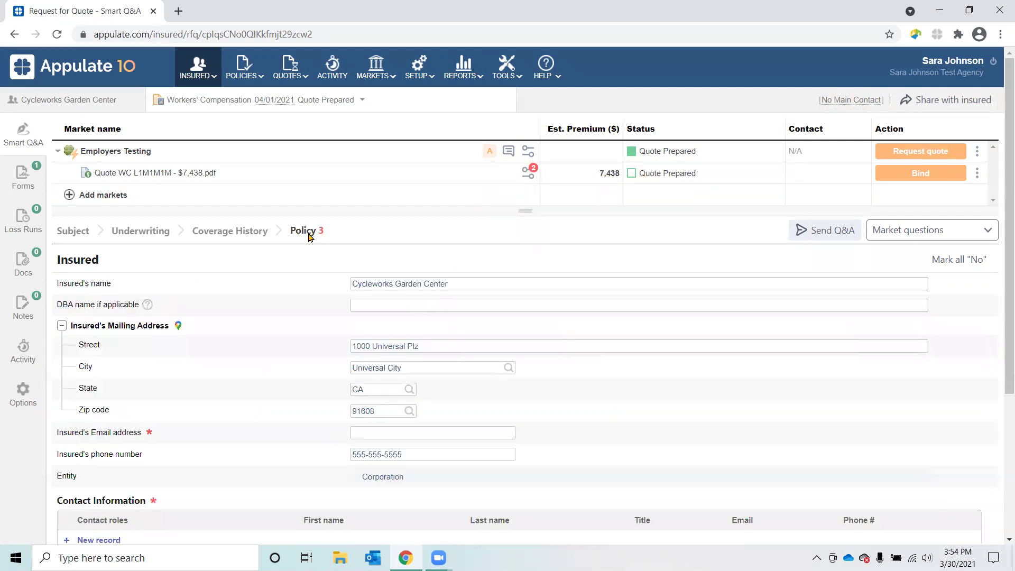
scroll(622, 458, down, 4)
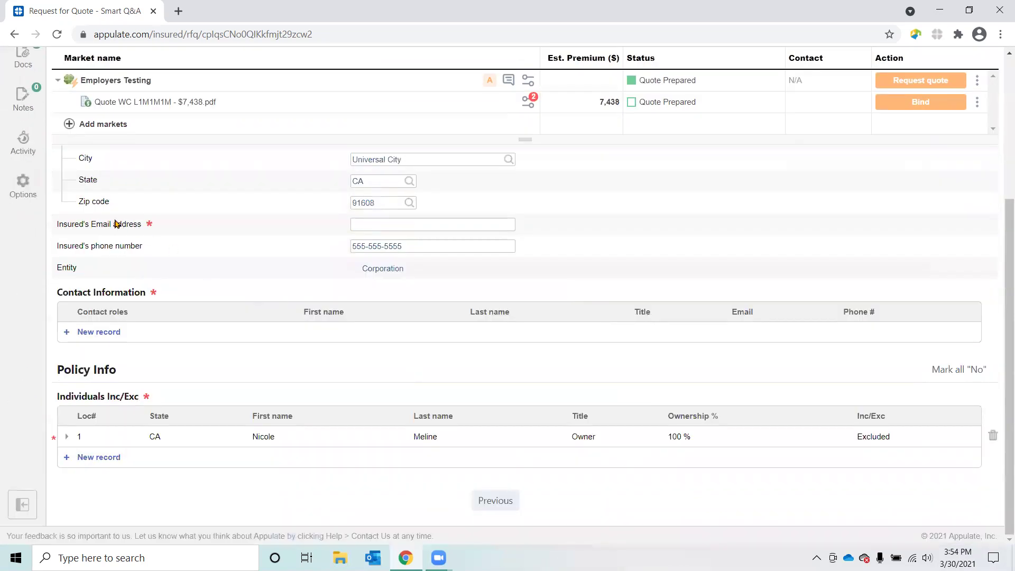
click(441, 226)
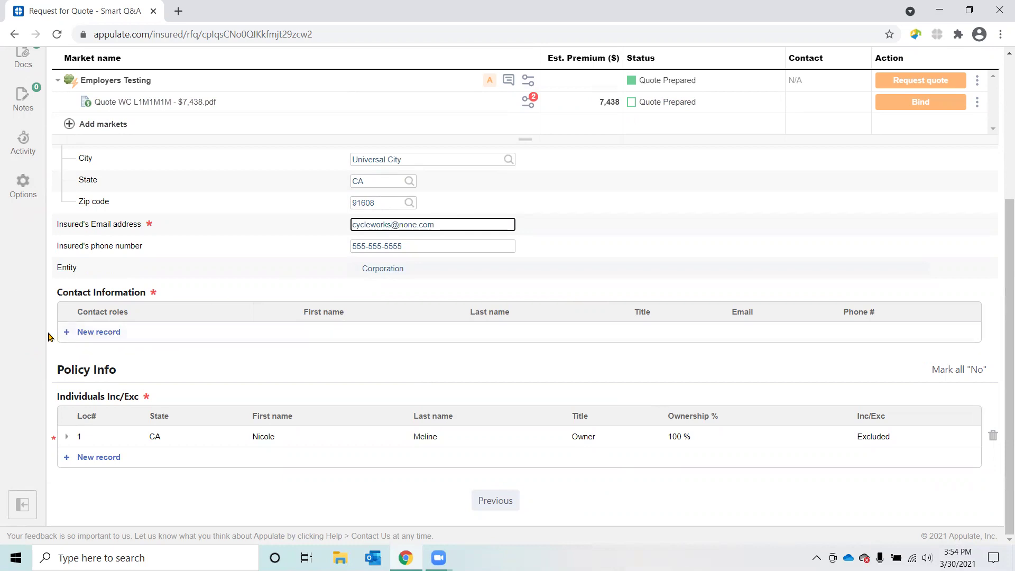
Step: Add a contact record for the business owner with the contact's e-mail and business phone
click(78, 333)
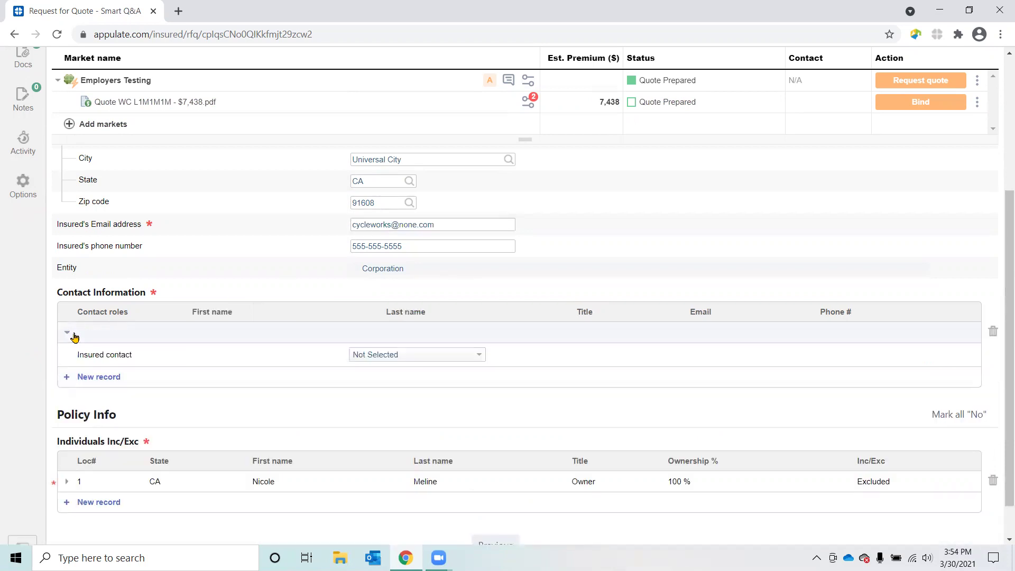
click(456, 359)
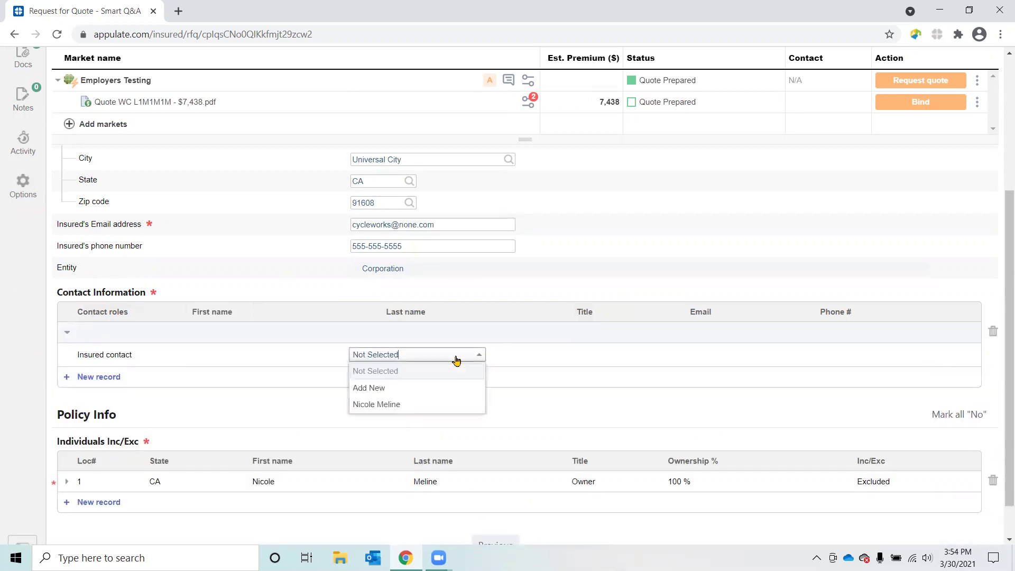
click(420, 410)
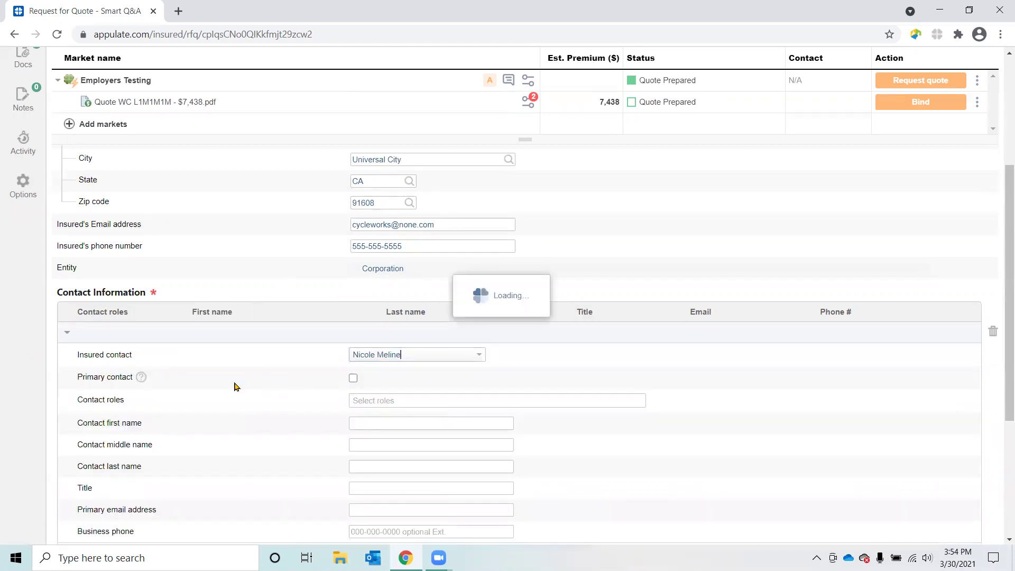
scroll(235, 386, down, 2)
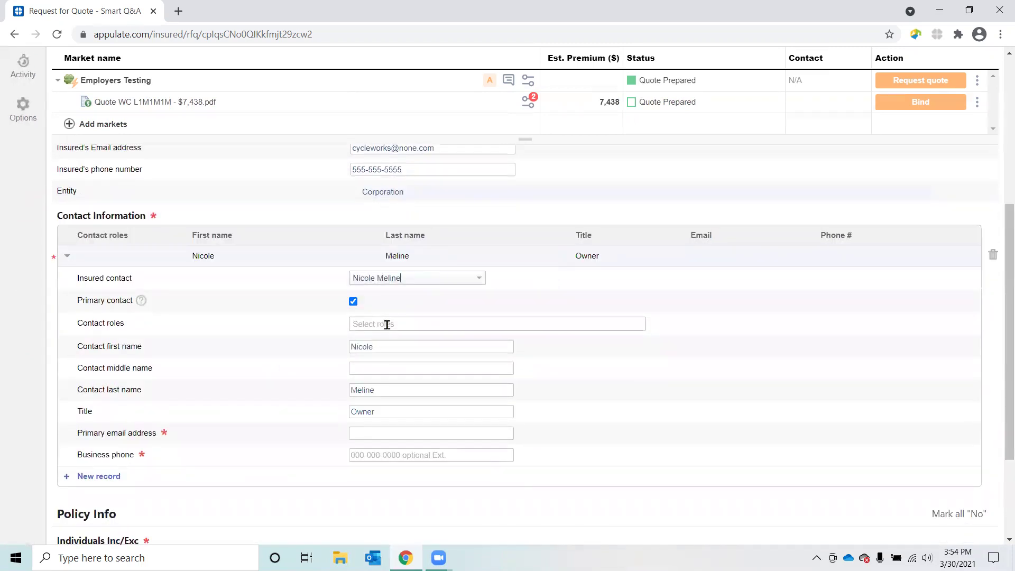
click(385, 433)
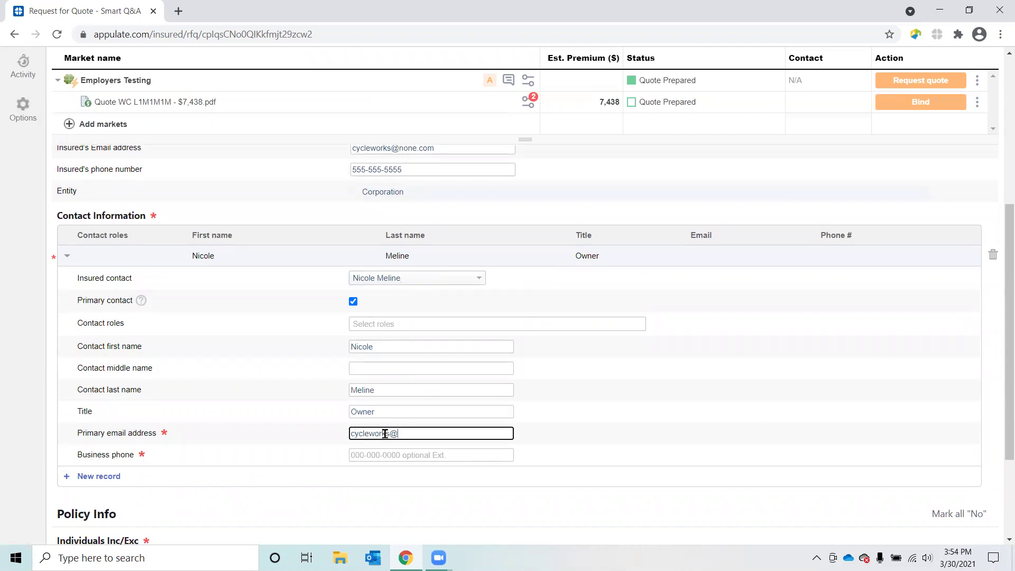
click(381, 451)
text(555-555-5555)
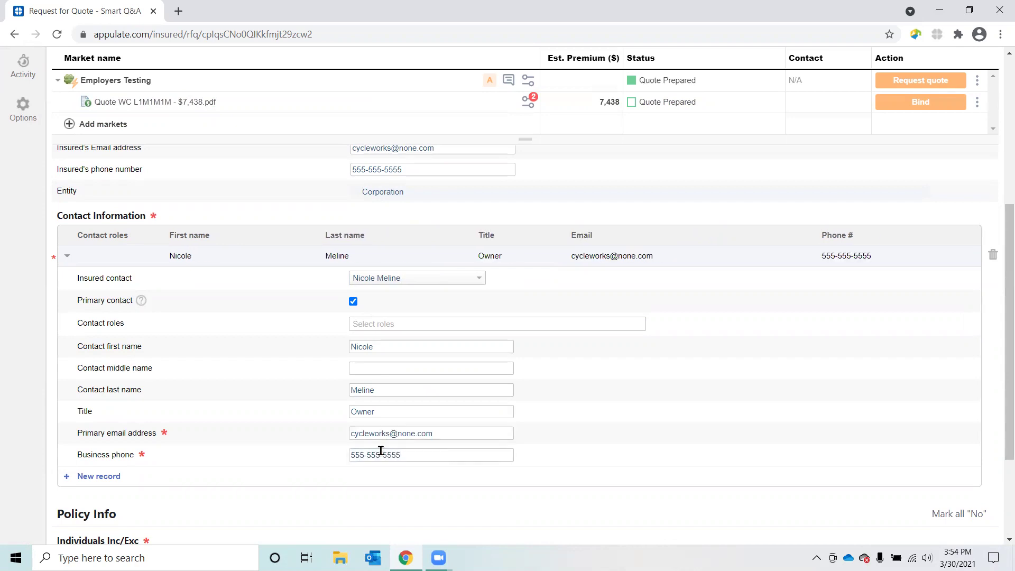
scroll(381, 451, down, 3)
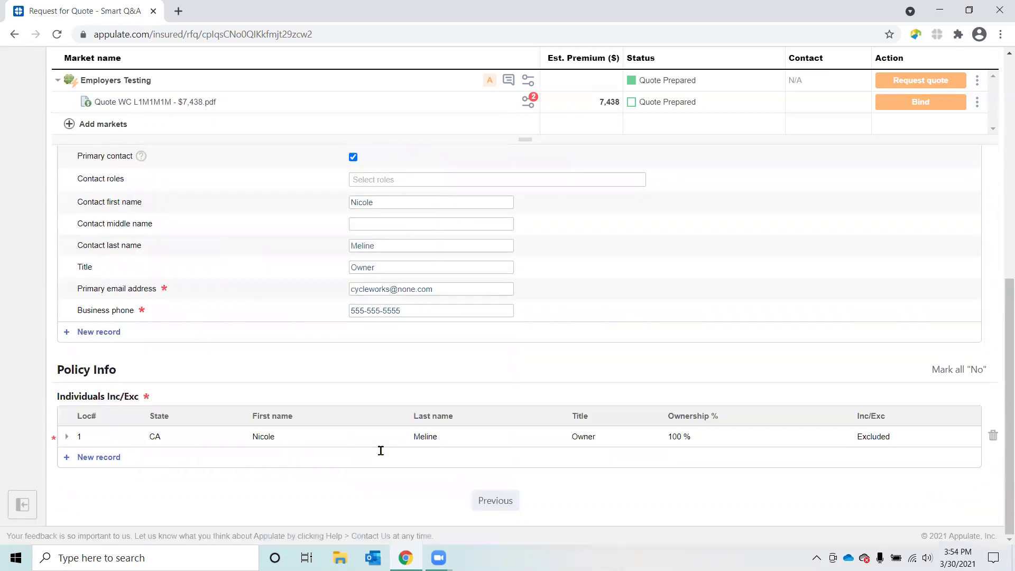
Step: Set the excluded owner's title to PVT Corp - Owner/Sole Sh in Individuals Inc/Exc
click(72, 438)
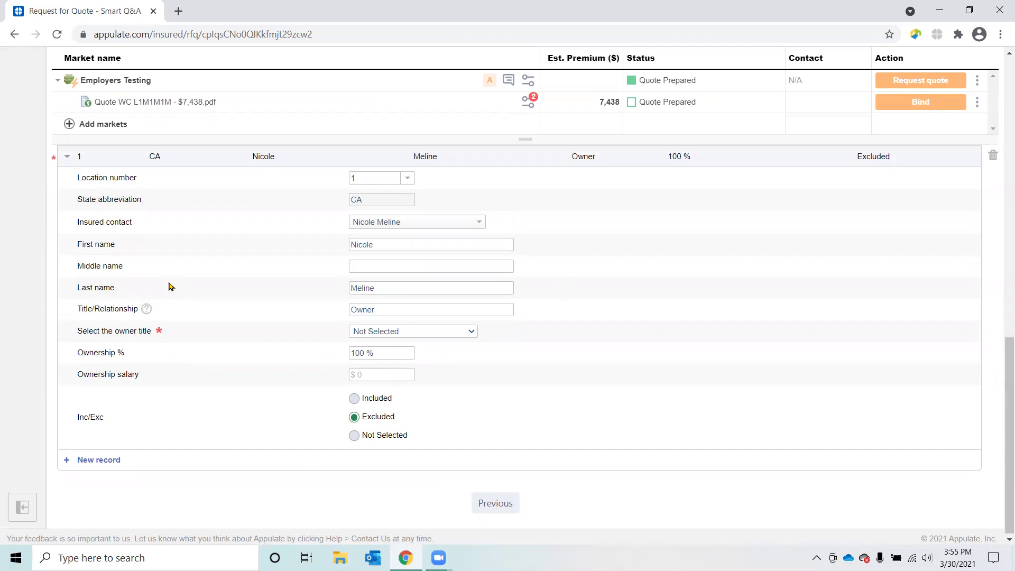
scroll(169, 286, up, 2)
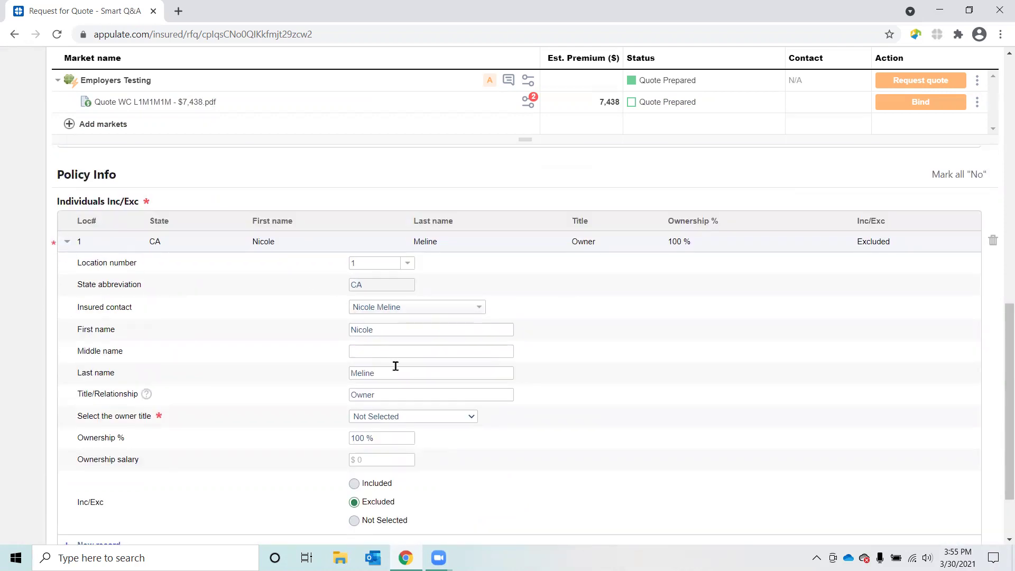
click(422, 419)
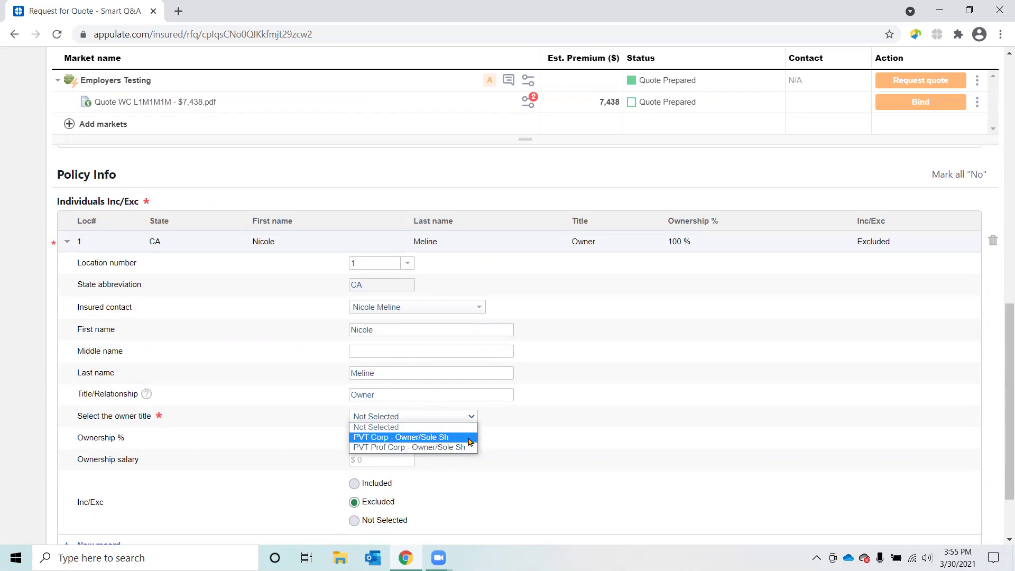
click(470, 437)
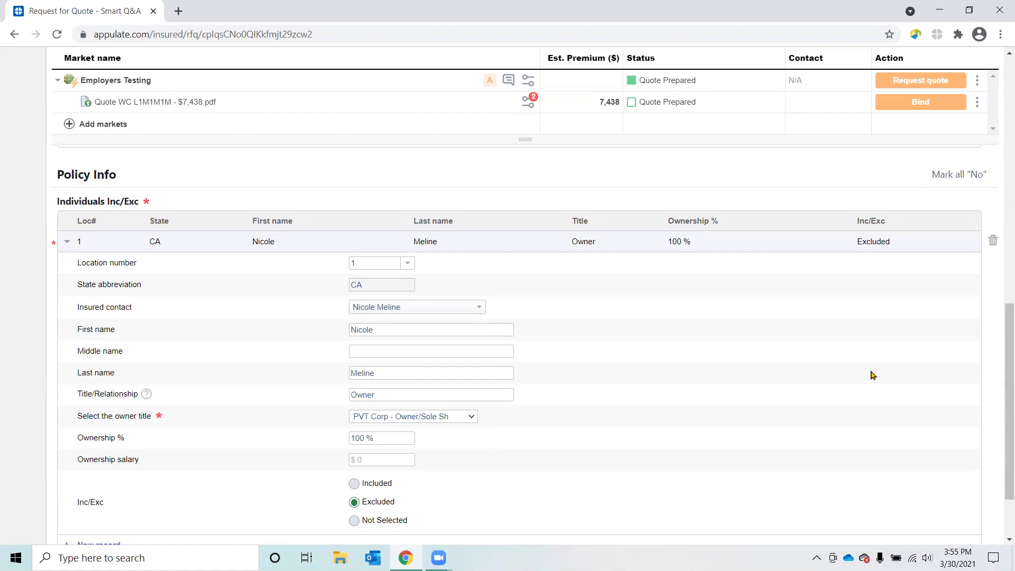
scroll(829, 351, up, 10)
scroll(570, 304, up, 3)
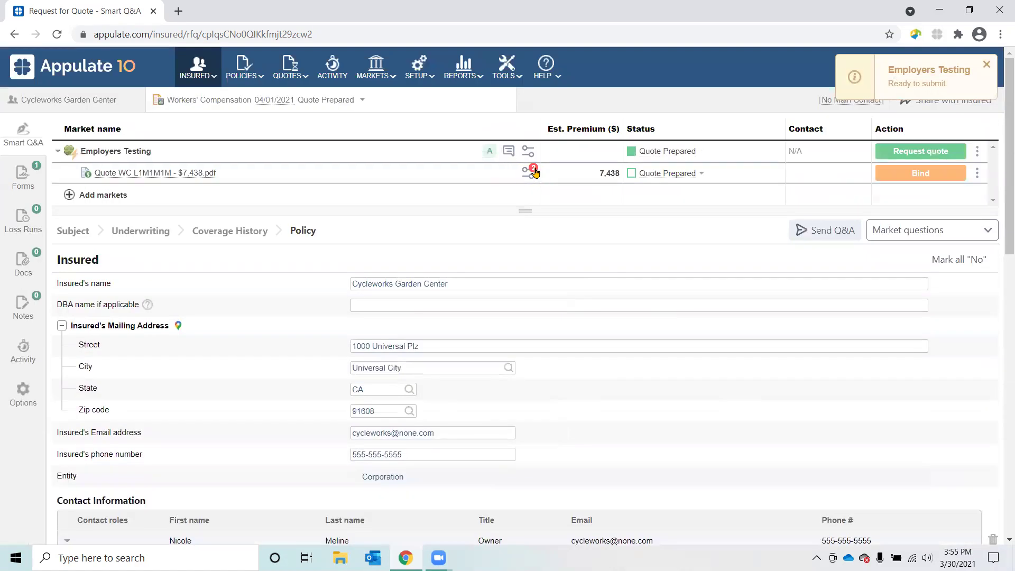
Step: Set Employers Testing's payment plan to Annual payment (100% deposit) and accept the state coverage statement
click(528, 173)
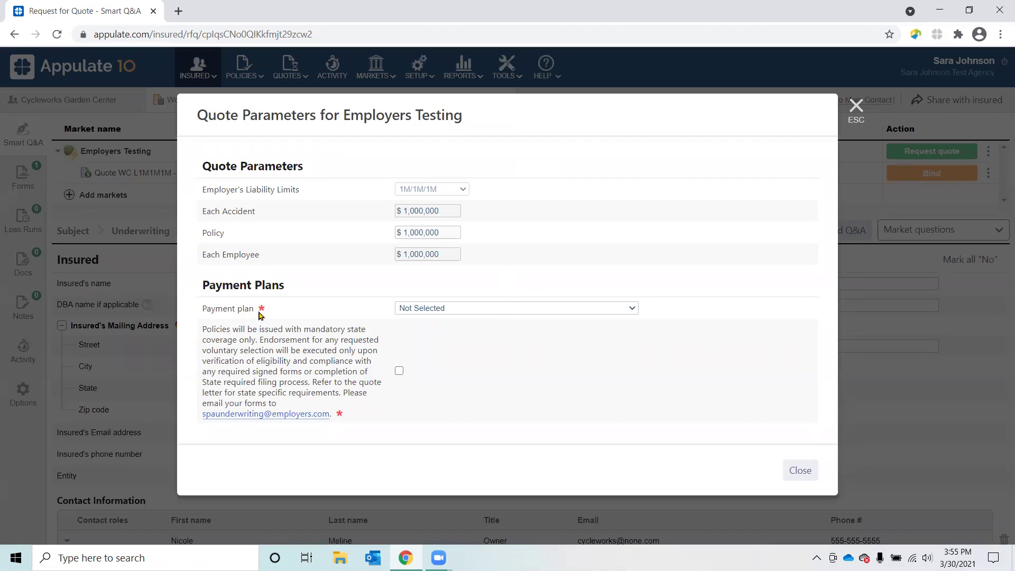
click(475, 312)
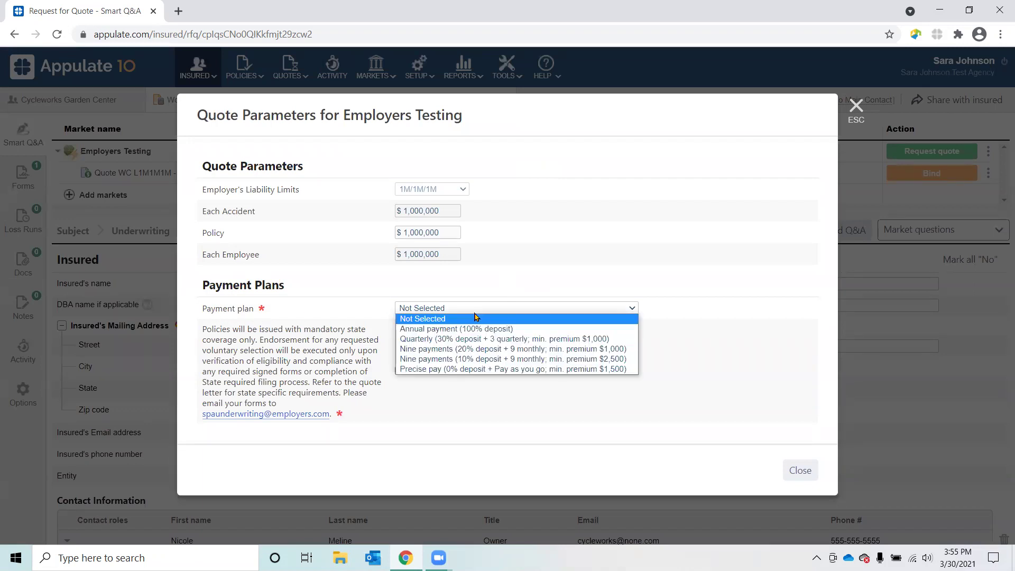
click(538, 330)
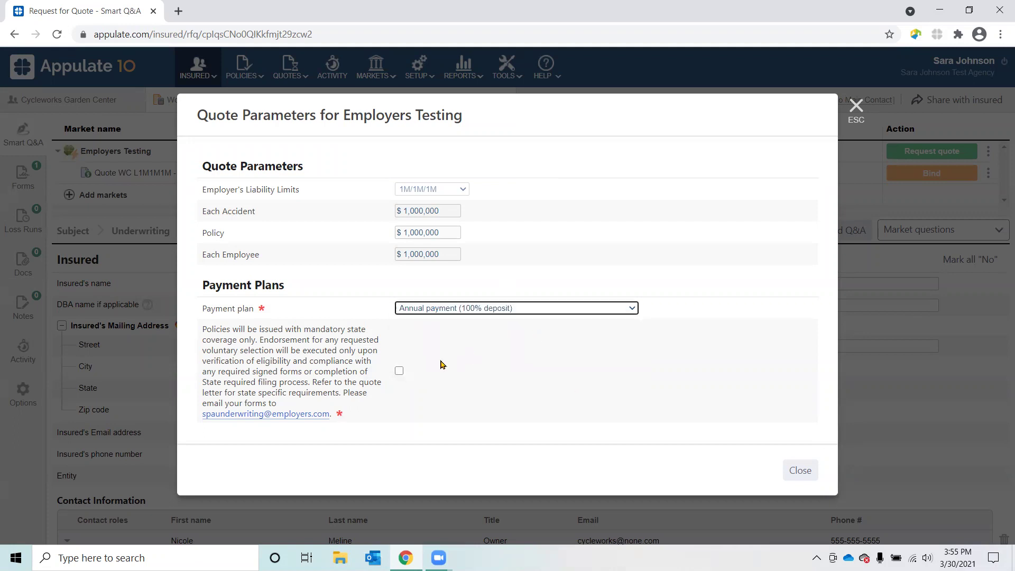
click(400, 372)
click(805, 472)
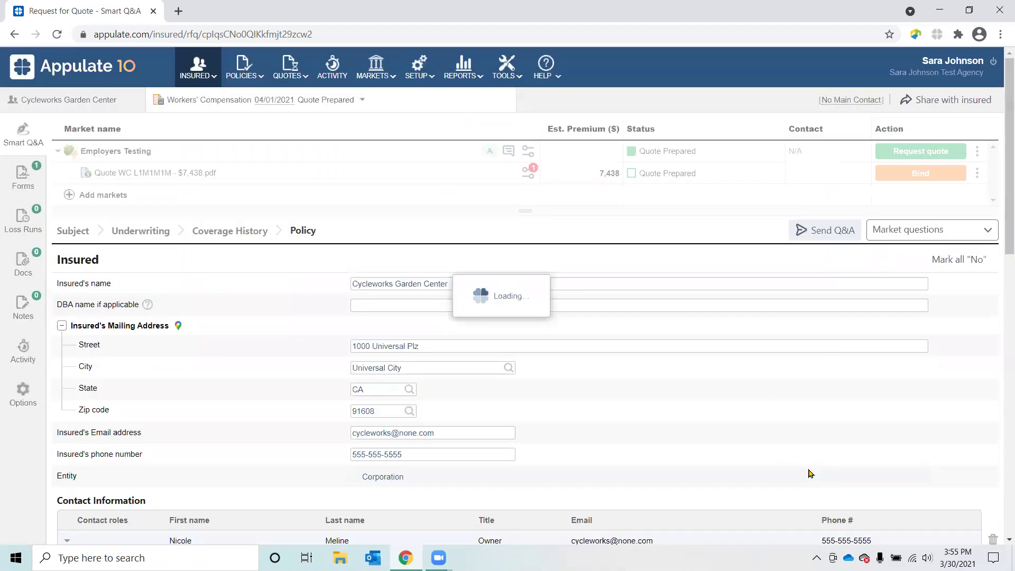